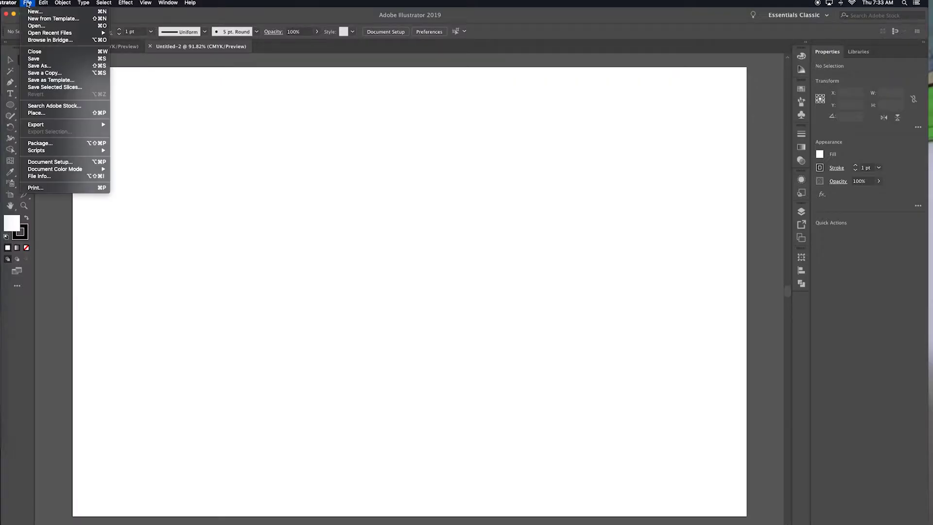
- Place the bicycle photo IMG_2844.JPG beside the artboard and put a duplicate next to it
{"action": "left_click", "coordinate": [62, 113]}
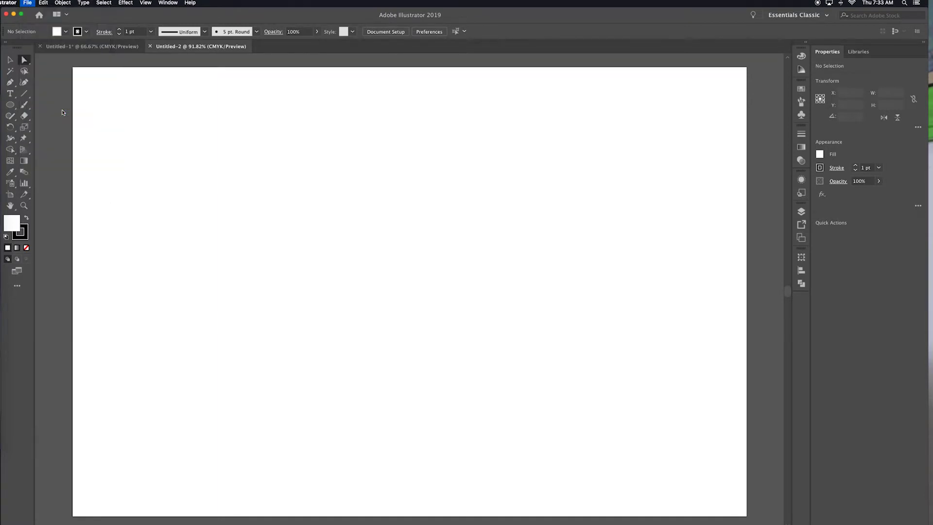
{"action": "double_click", "coordinate": [396, 213]}
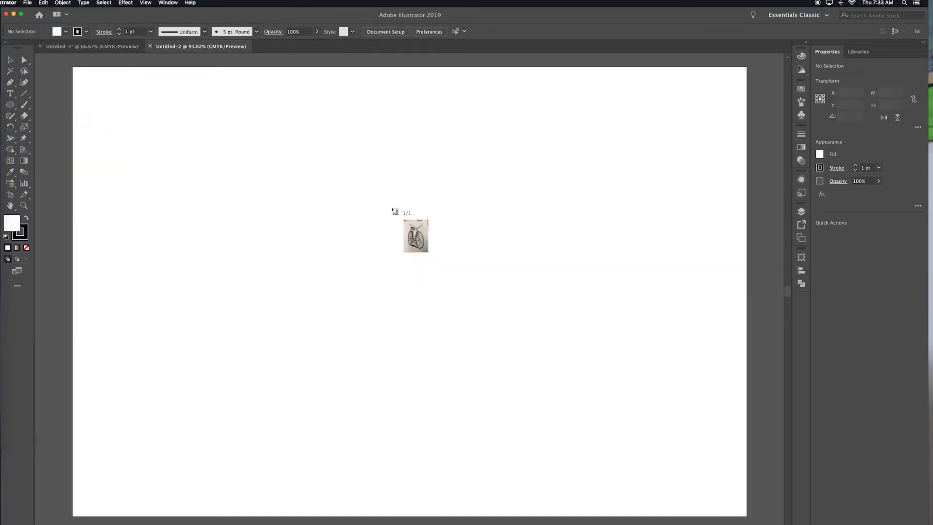
{"action": "left_click", "coordinate": [351, 181]}
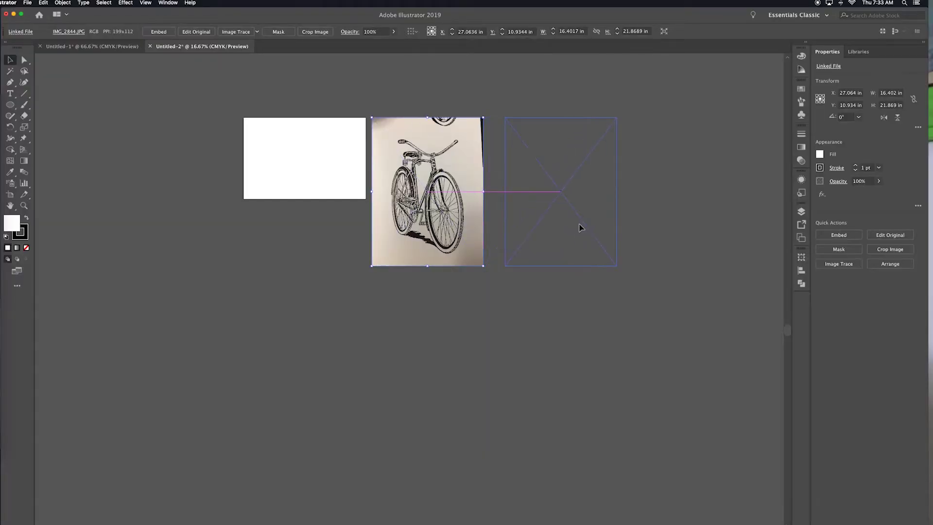
{"action": "left_click_drag", "start_coordinate": [580, 228], "coordinate": [580, 227]}
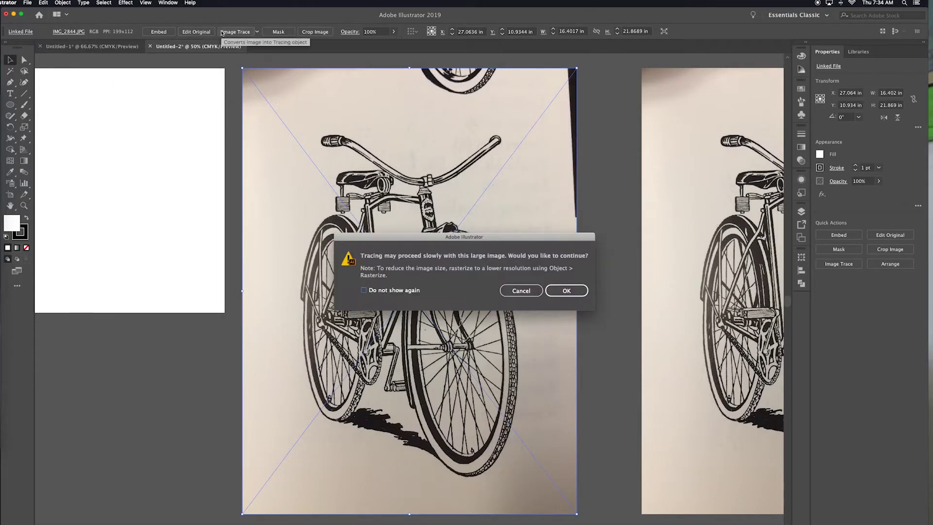
- Image-trace the bicycle photo nearest the artboard in black and white with threshold 139, paths 74% and Ignore White enabled
{"action": "left_click", "coordinate": [568, 291]}
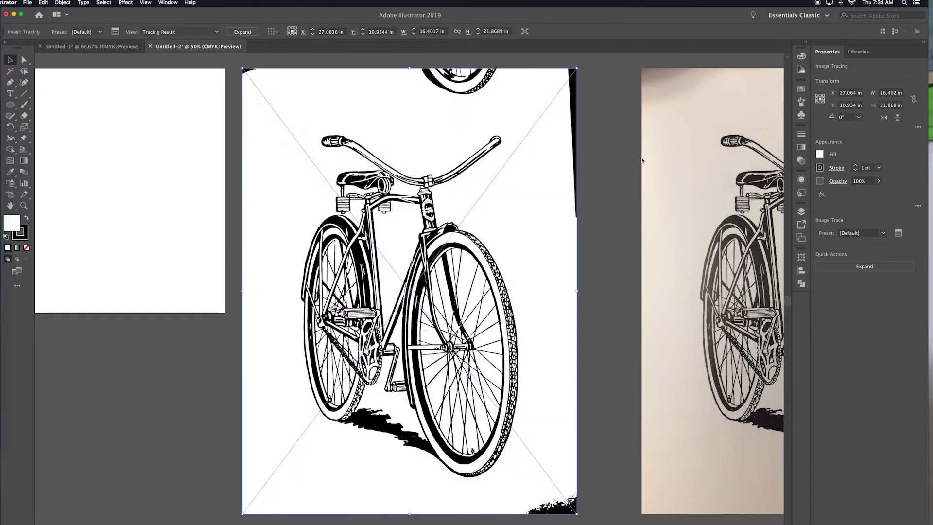
{"action": "left_click", "coordinate": [115, 31]}
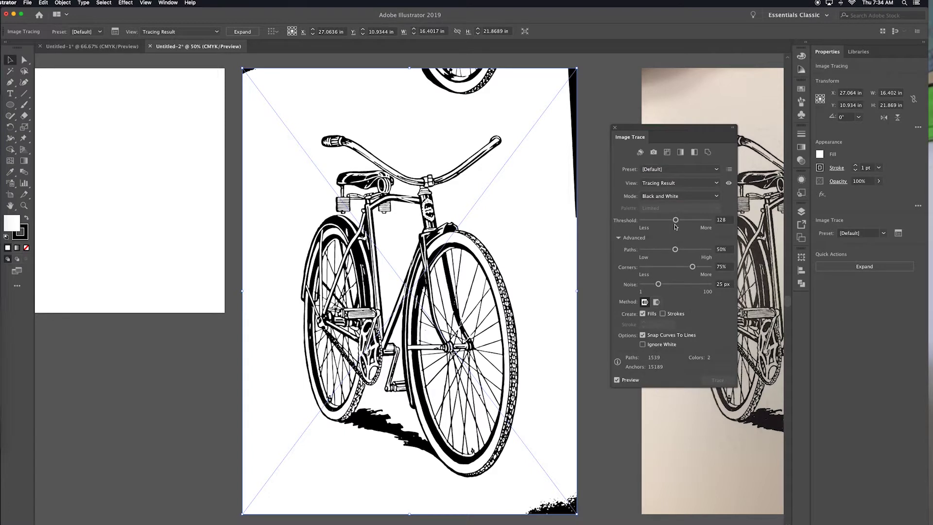
{"action": "left_click", "coordinate": [680, 221]}
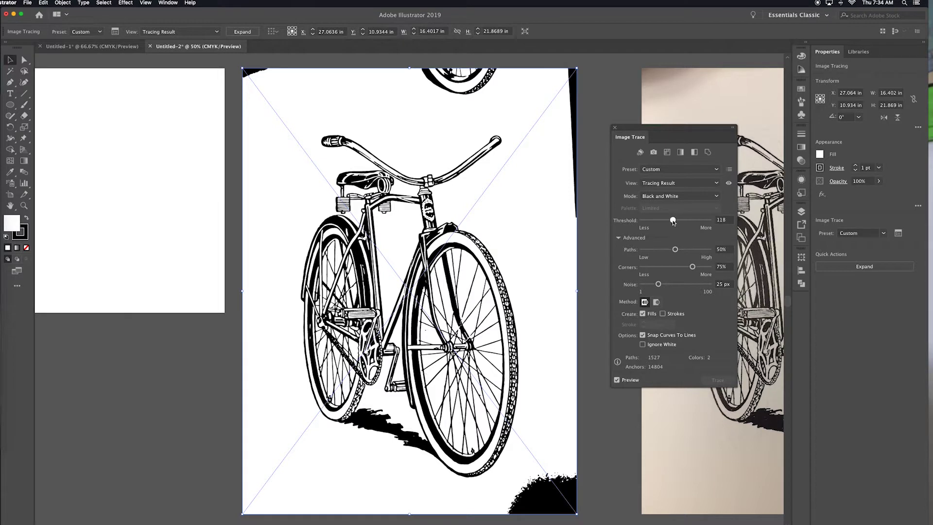
{"action": "left_click_drag", "start_coordinate": [674, 221], "coordinate": [673, 221]}
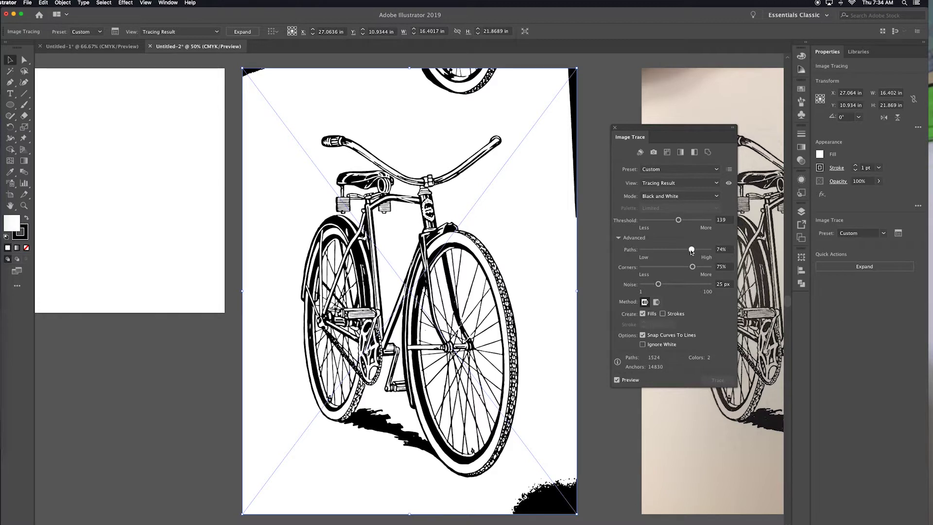
{"action": "left_click", "coordinate": [692, 251]}
{"action": "left_click", "coordinate": [692, 250]}
{"action": "left_click", "coordinate": [643, 345]}
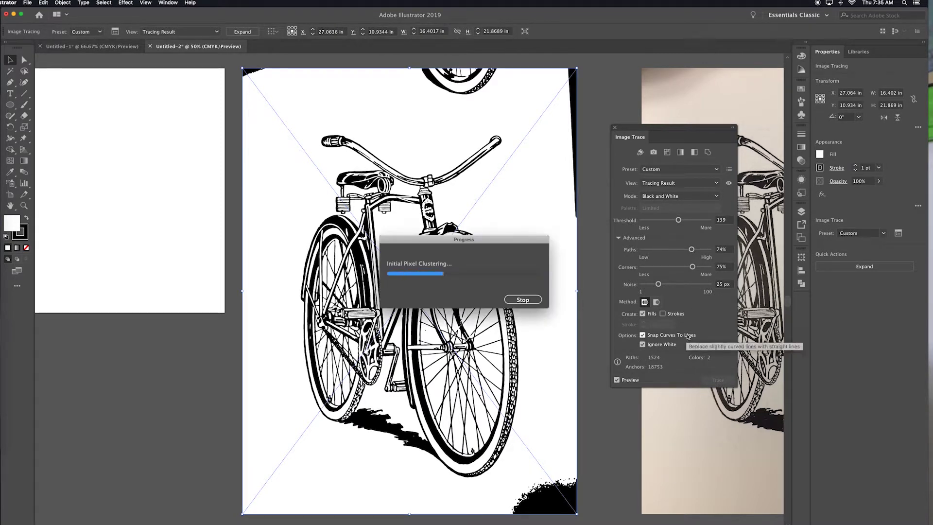
- Expand the tracing and fit it onto the middle of the artboard at about 8.38 × 11.18 in
{"action": "left_click", "coordinate": [242, 31]}
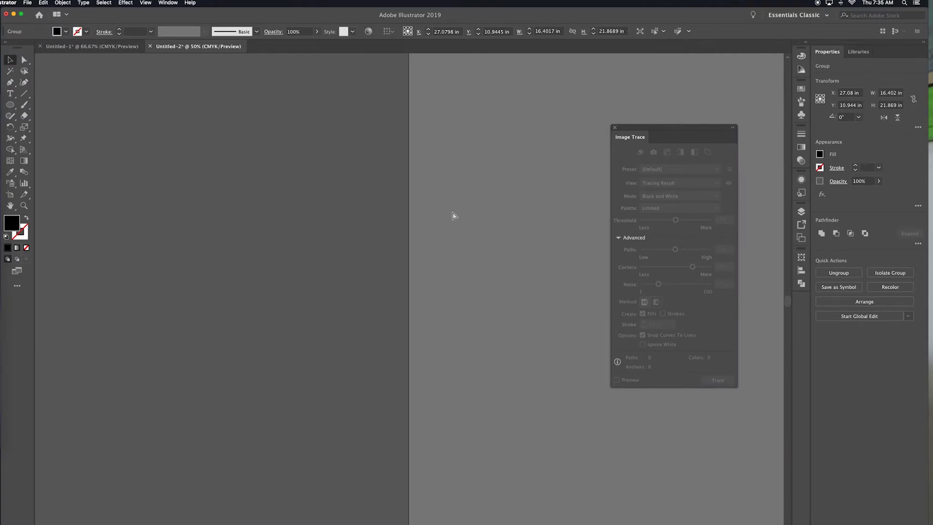
{"action": "scroll", "coordinate": [452, 211], "scroll_direction": "down", "scroll_amount": 5}
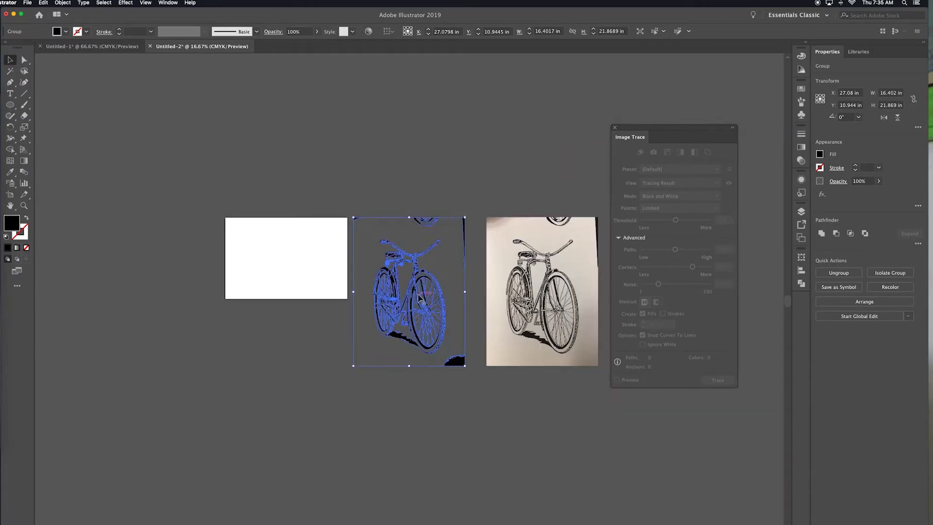
{"action": "left_click_drag", "start_coordinate": [411, 299], "coordinate": [304, 286]}
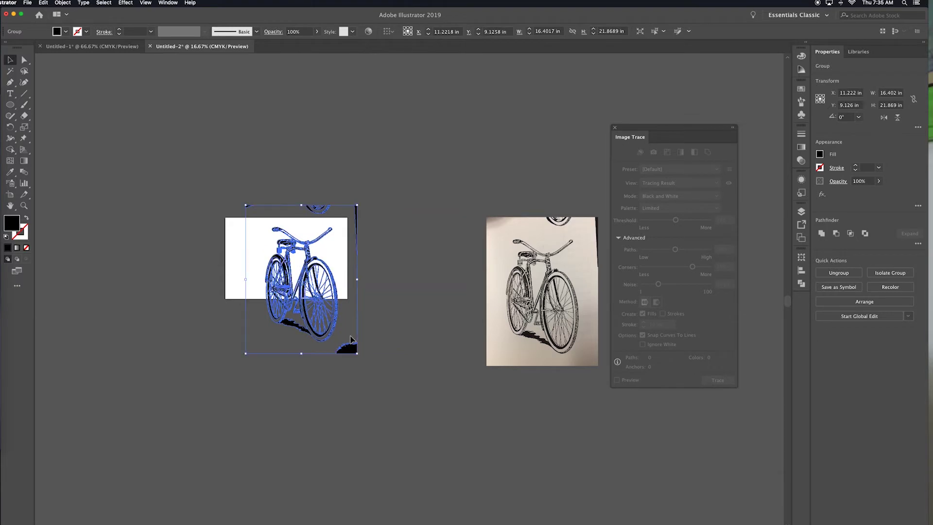
{"action": "left_click_drag", "start_coordinate": [359, 354], "coordinate": [298, 260]}
{"action": "left_click_drag", "start_coordinate": [298, 261], "coordinate": [298, 262]}
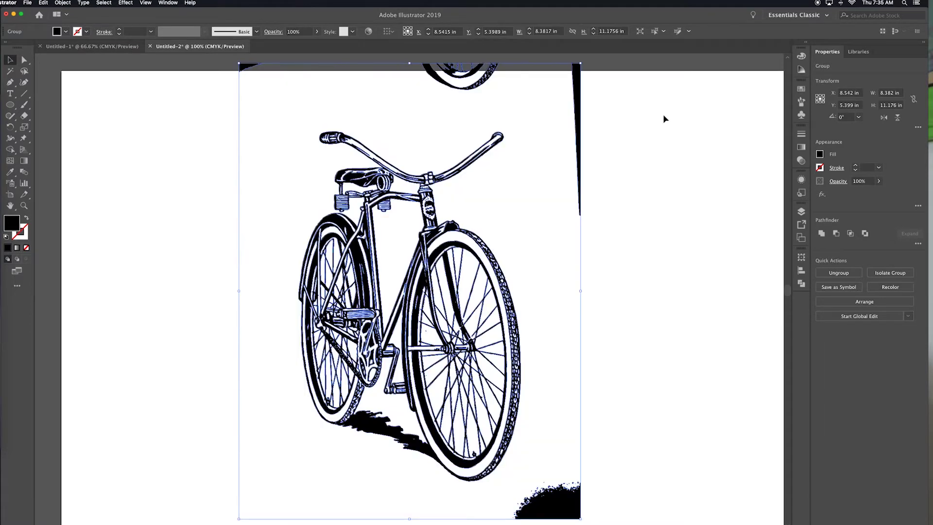
- Ungroup the traced artwork and delete the stray shapes above the handlebars and along the upper right edge
{"action": "right_click", "coordinate": [362, 178]}
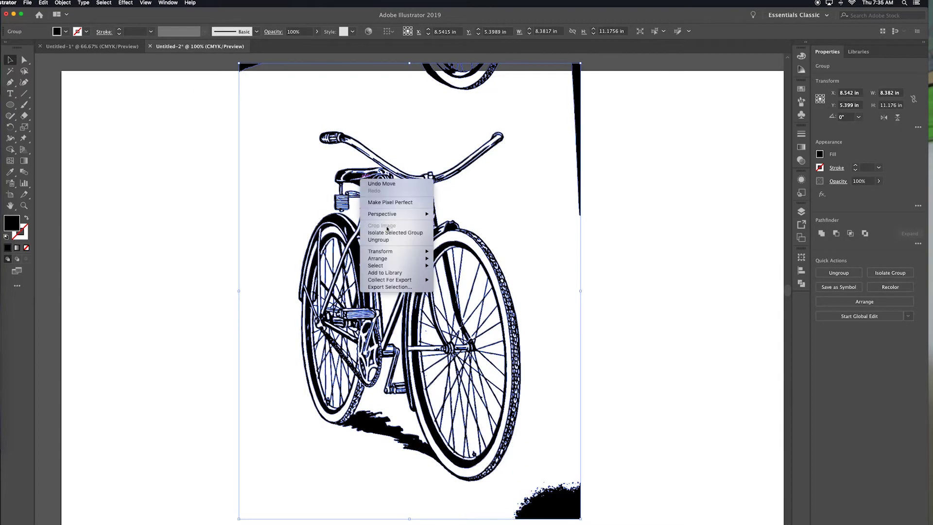
{"action": "left_click", "coordinate": [393, 240]}
{"action": "left_click", "coordinate": [238, 87]}
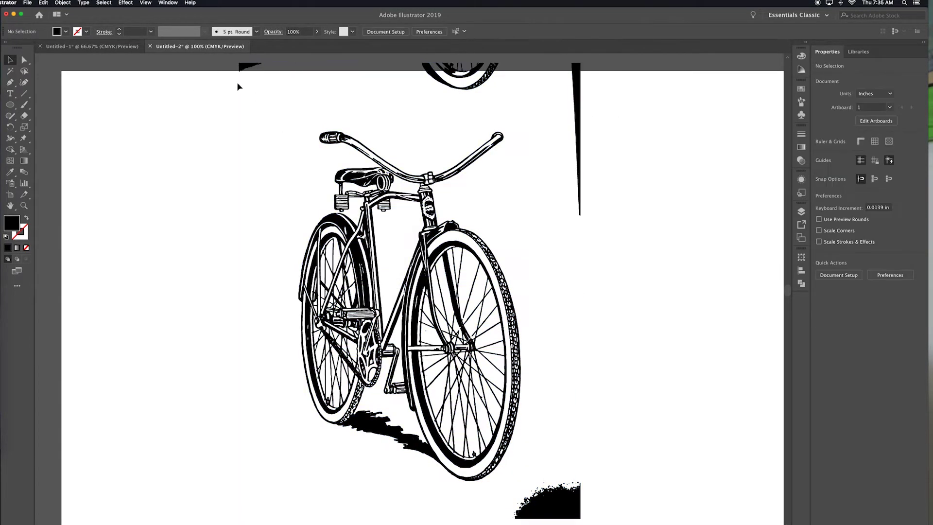
{"action": "left_click_drag", "start_coordinate": [240, 67], "coordinate": [616, 119]}
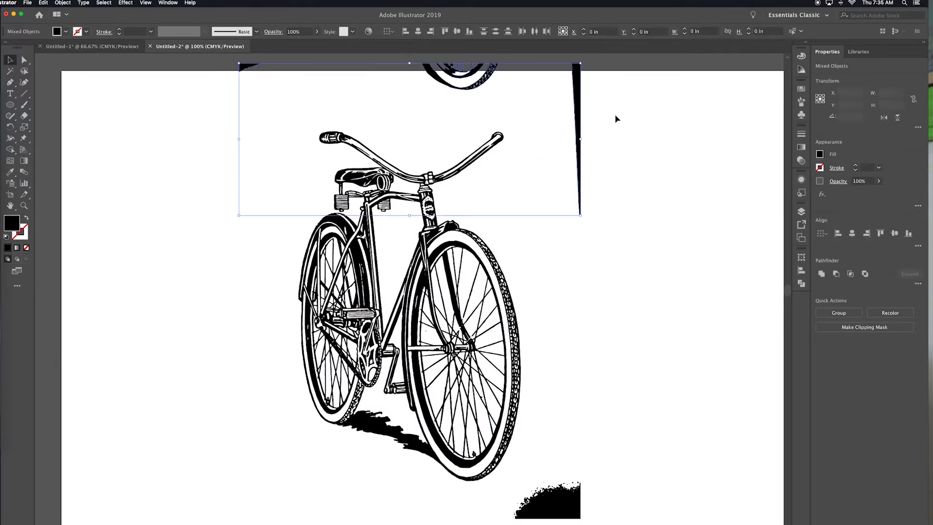
{"action": "key", "text": "Delete"}
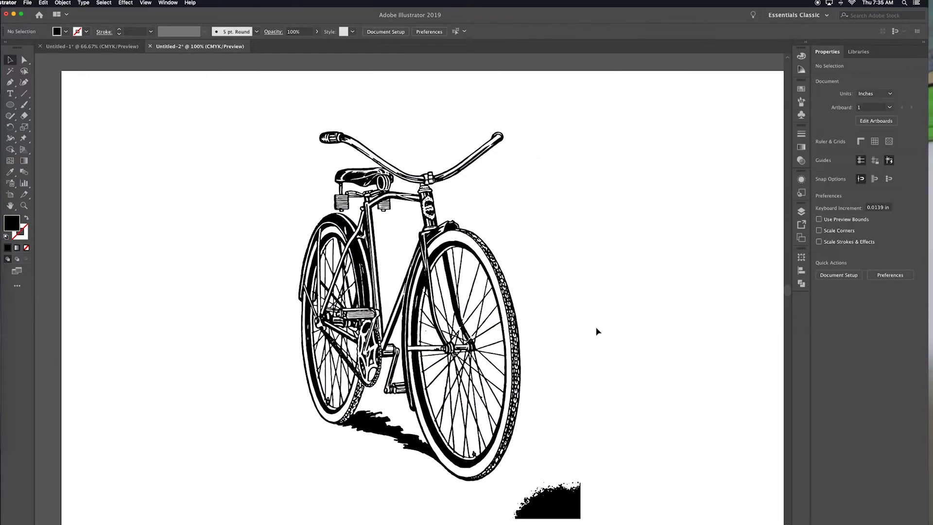
- Delete the black blotch below and to the right of the front wheel
{"action": "scroll", "coordinate": [605, 341], "scroll_direction": "down", "scroll_amount": 10}
{"action": "left_click_drag", "start_coordinate": [613, 327], "coordinate": [511, 246]}
{"action": "key", "text": "Delete"}
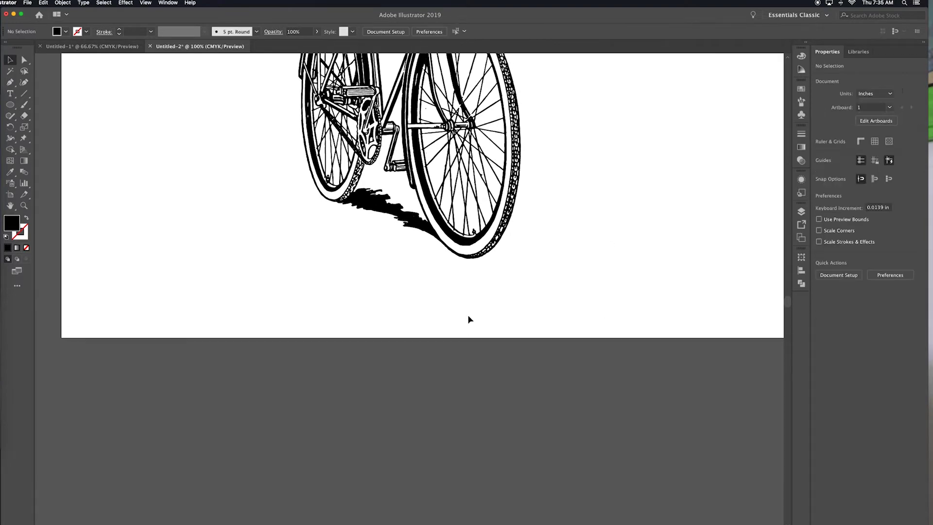
- Select the bicycle's compound path and delete the anchor point causing the bump on the front fender's left edge
{"action": "scroll", "coordinate": [468, 314], "scroll_direction": "up", "scroll_amount": 8}
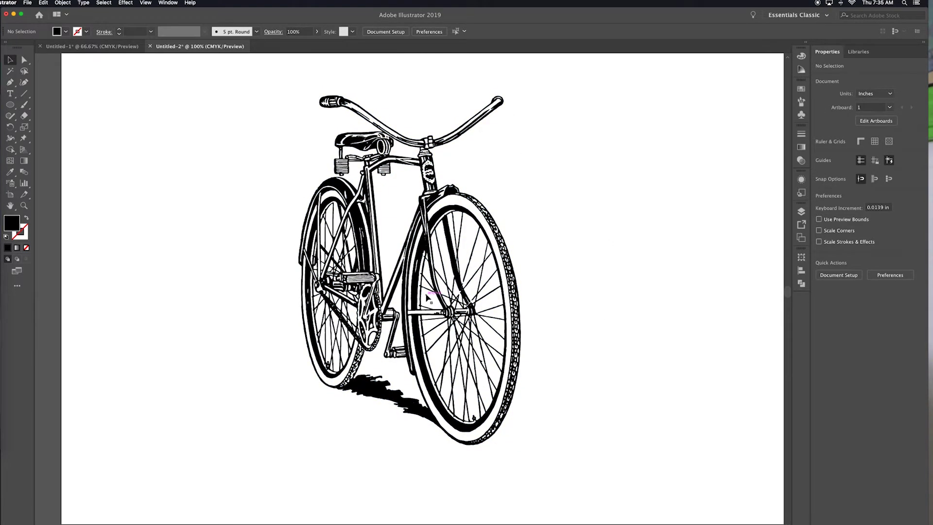
{"action": "key", "text": "super+equal"}
{"action": "key", "text": "super+equal"}
{"action": "key", "text": "super+equal"}
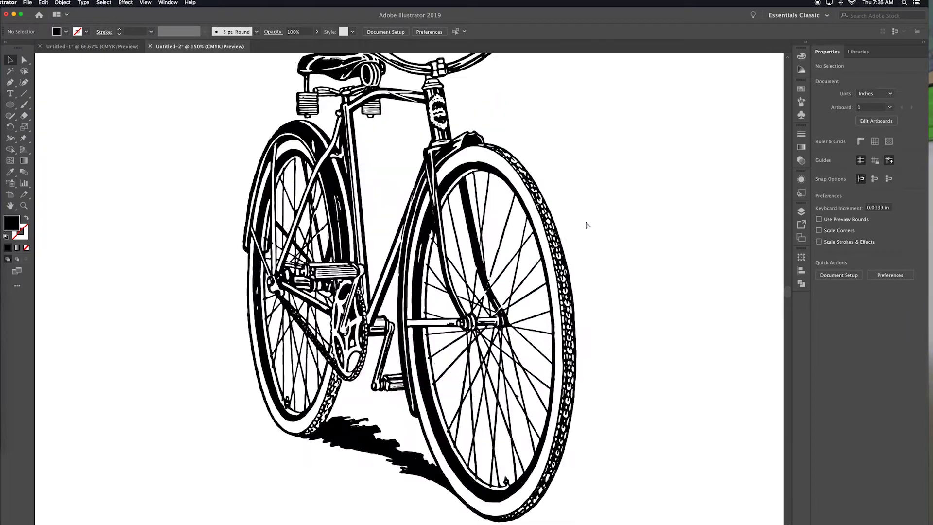
{"action": "key", "text": "super+equal"}
{"action": "key", "text": "super+equal"}
{"action": "left_click", "coordinate": [214, 140]}
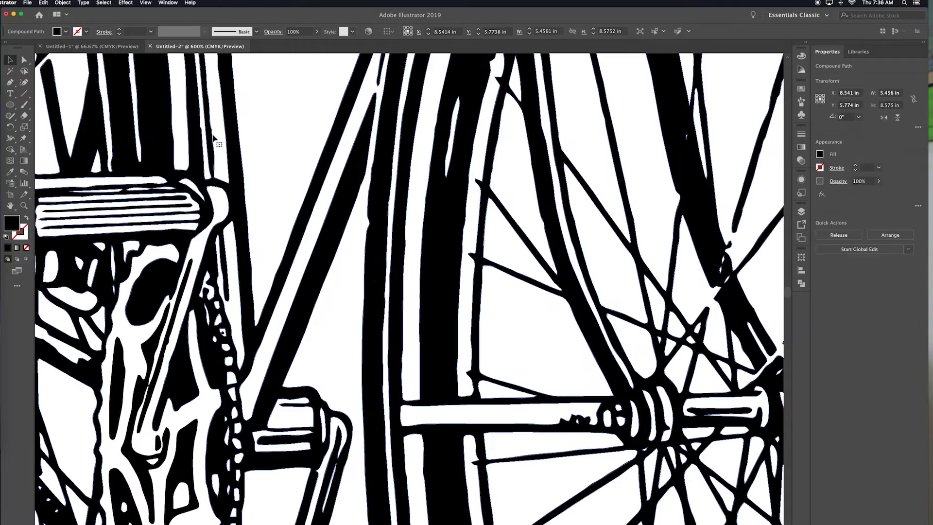
{"action": "left_click", "coordinate": [25, 61]}
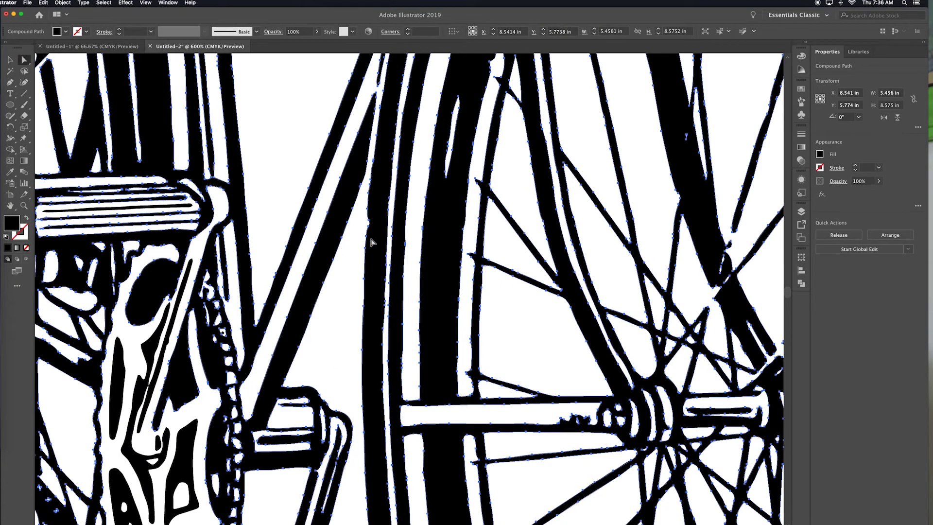
{"action": "left_click", "coordinate": [9, 82]}
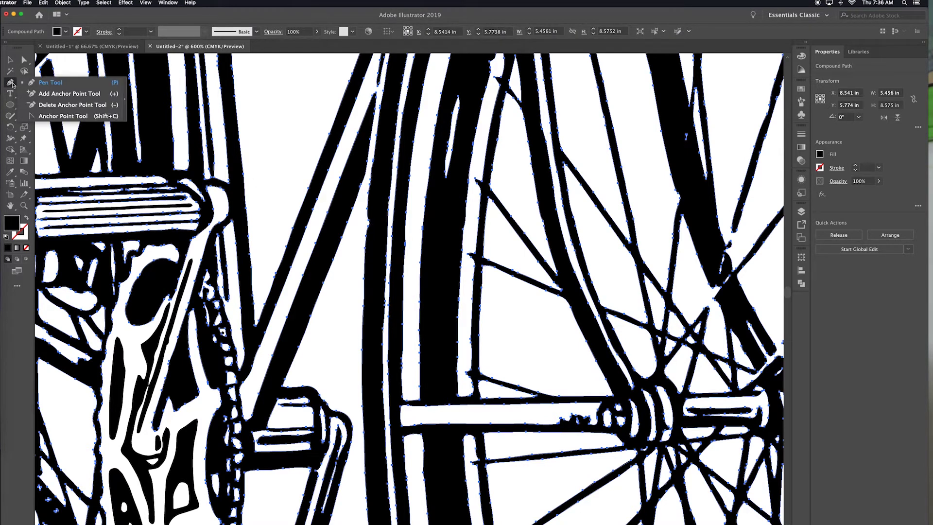
{"action": "left_click", "coordinate": [59, 105]}
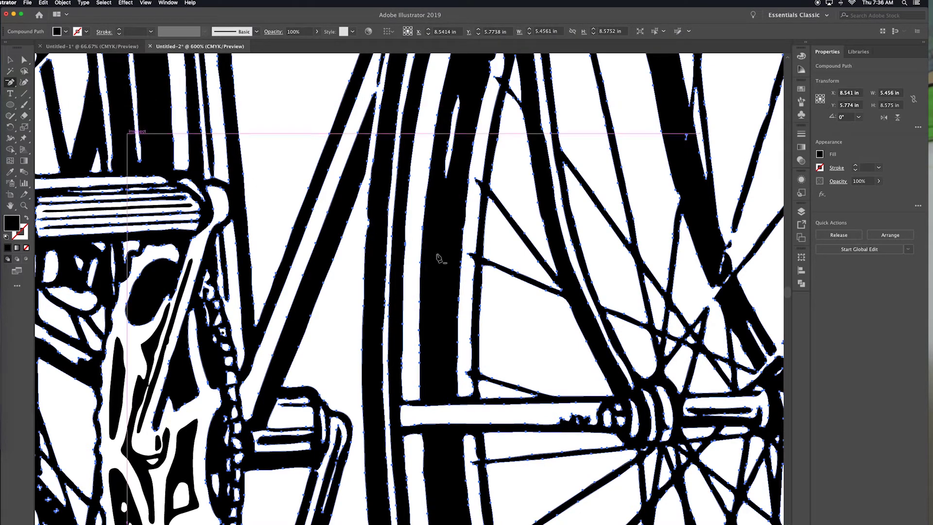
{"action": "left_click", "coordinate": [371, 228]}
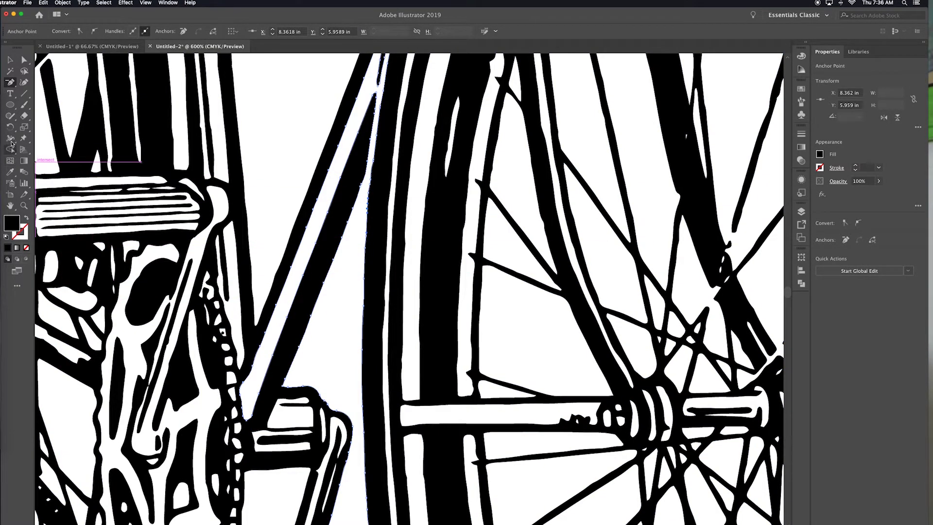
- Even out the uneven edges of the front wheel and its fender with the Smooth tool
{"action": "left_click", "coordinate": [11, 118]}
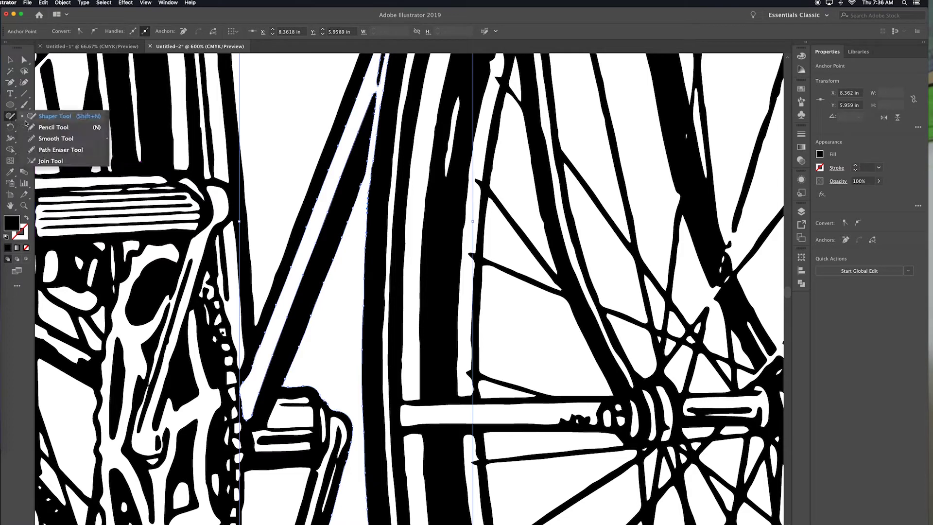
{"action": "left_click", "coordinate": [45, 138]}
{"action": "left_click", "coordinate": [10, 60]}
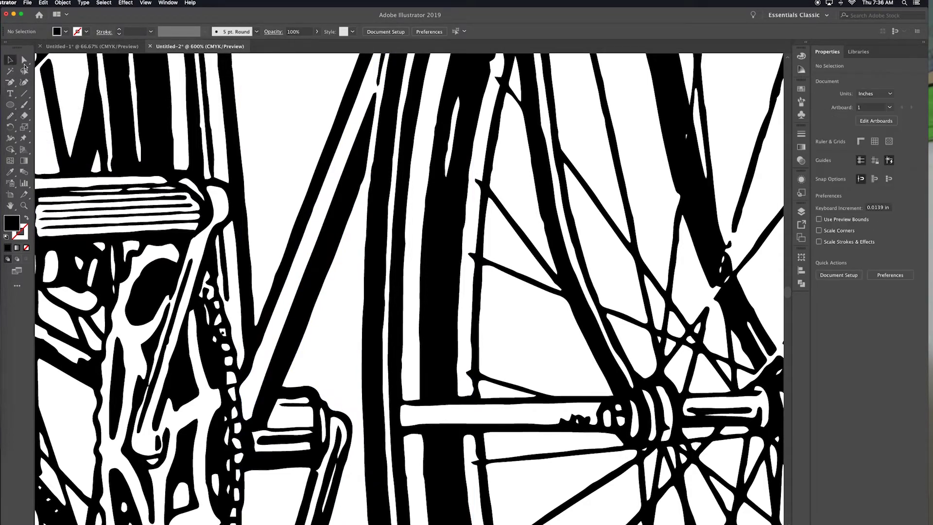
{"action": "left_click", "coordinate": [373, 233]}
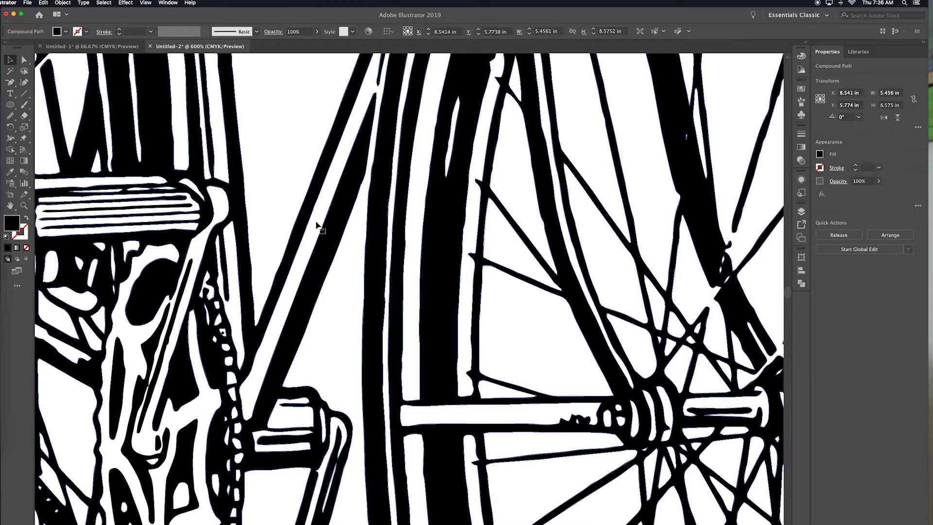
{"action": "left_click", "coordinate": [11, 117]}
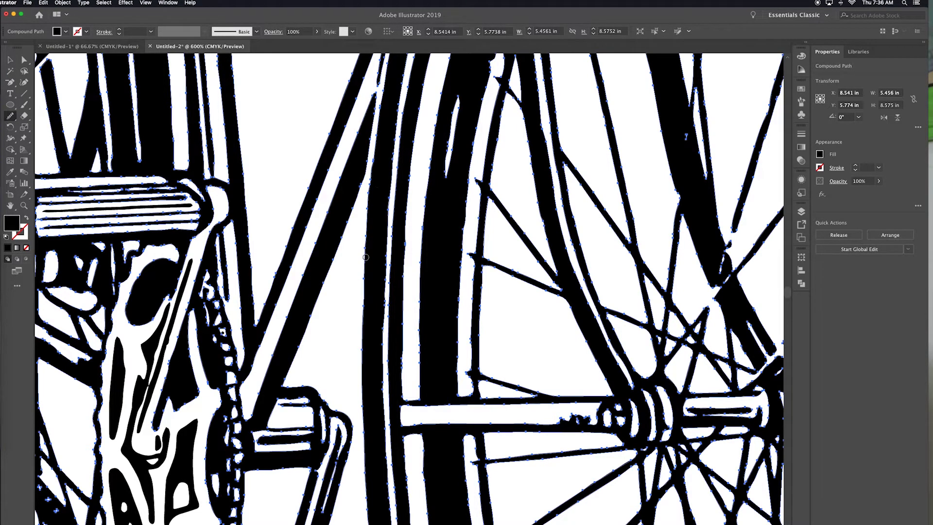
{"action": "left_click_drag", "start_coordinate": [361, 321], "coordinate": [363, 339]}
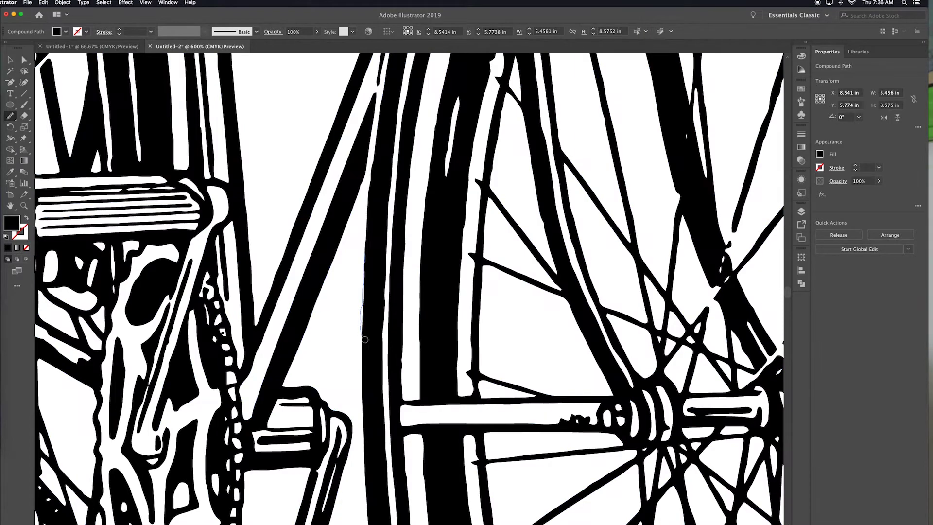
{"action": "scroll", "coordinate": [384, 309], "scroll_direction": "down", "scroll_amount": 7}
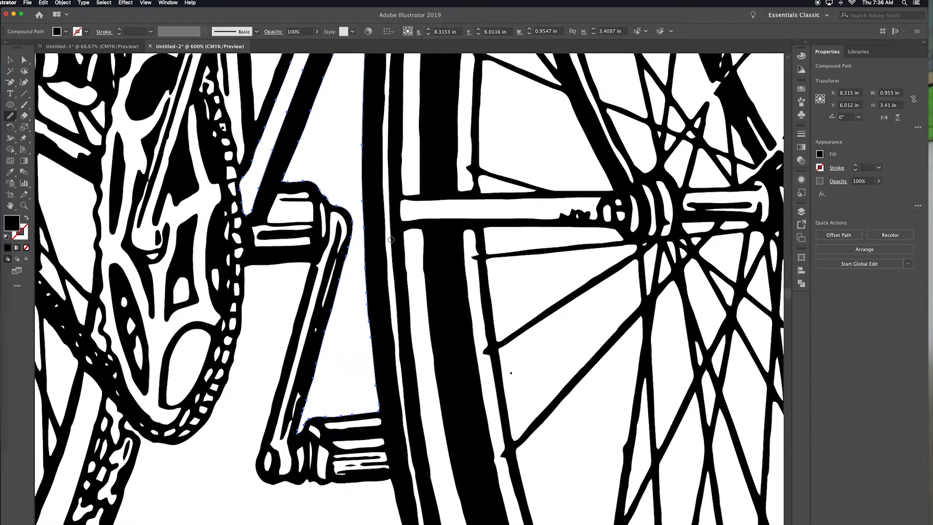
{"action": "left_click", "coordinate": [417, 271], "text": "super"}
{"action": "left_click_drag", "start_coordinate": [417, 270], "coordinate": [425, 278]}
- Delete an anchor point from the rough black bump on the front wheel's axle
{"action": "scroll", "coordinate": [425, 278], "scroll_direction": "down", "scroll_amount": 1}
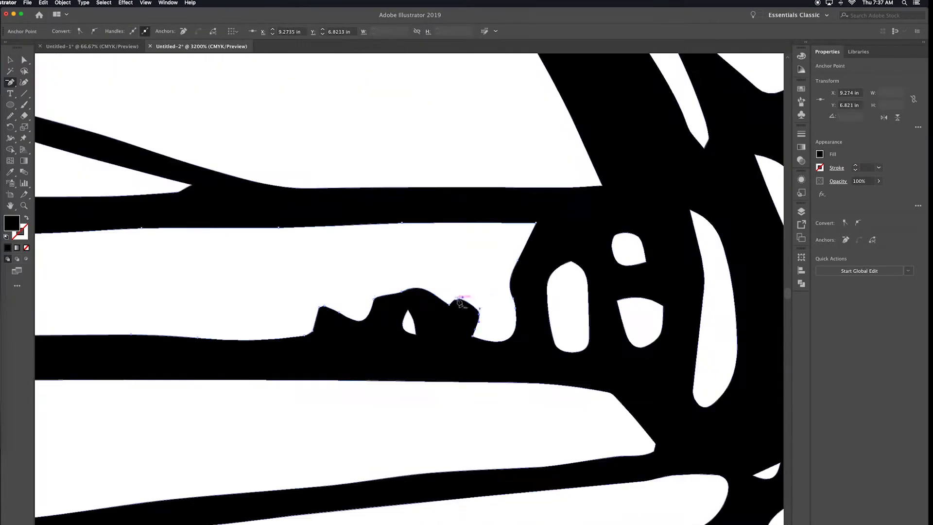
{"action": "left_click", "coordinate": [416, 334]}
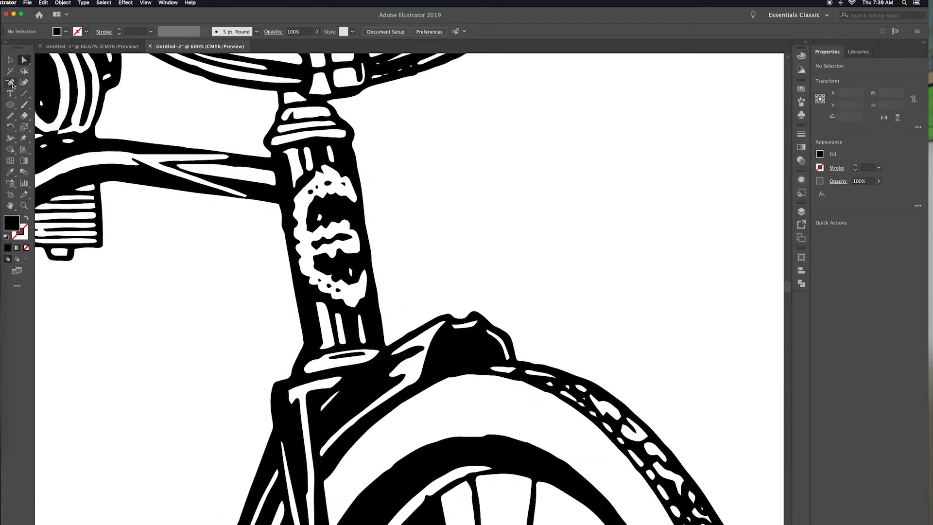
- Draw a closed black polygon with the Pen tool that covers the rough badge on the bicycle's head tube
{"action": "left_click", "coordinate": [10, 82]}
{"action": "left_click", "coordinate": [38, 84]}
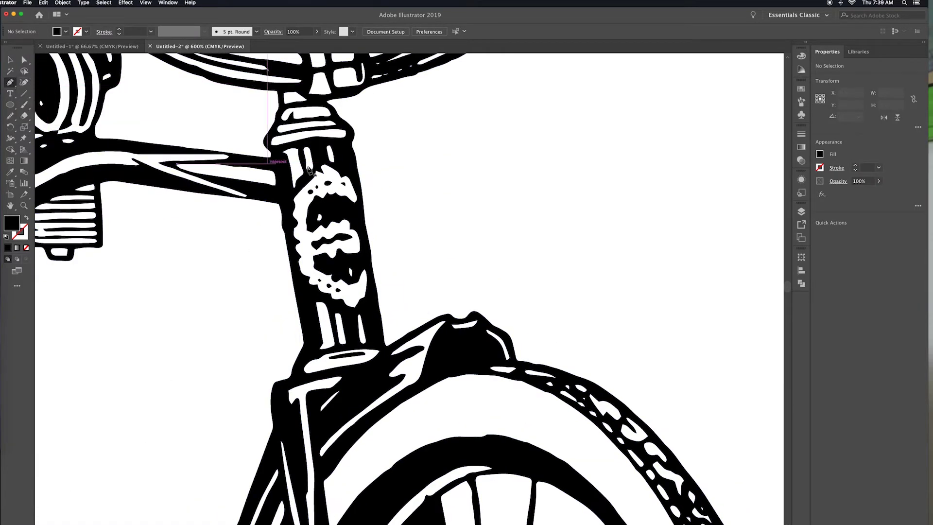
{"action": "left_click_drag", "start_coordinate": [321, 163], "coordinate": [353, 174]}
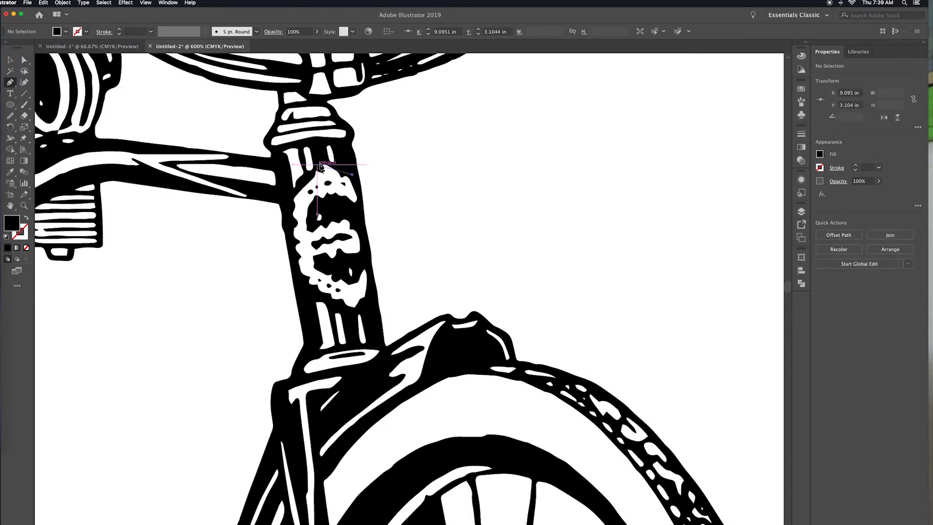
{"action": "left_click", "coordinate": [316, 168]}
{"action": "left_click", "coordinate": [309, 176]}
{"action": "left_click", "coordinate": [287, 198]}
{"action": "left_click", "coordinate": [293, 264]}
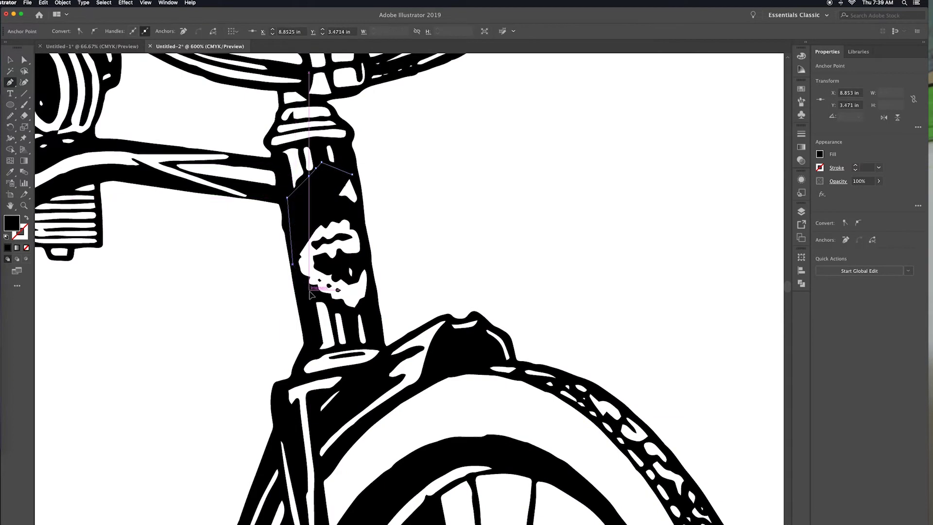
{"action": "left_click", "coordinate": [308, 290]}
{"action": "left_click", "coordinate": [354, 315]}
{"action": "left_click", "coordinate": [373, 298]}
{"action": "left_click", "coordinate": [367, 252]}
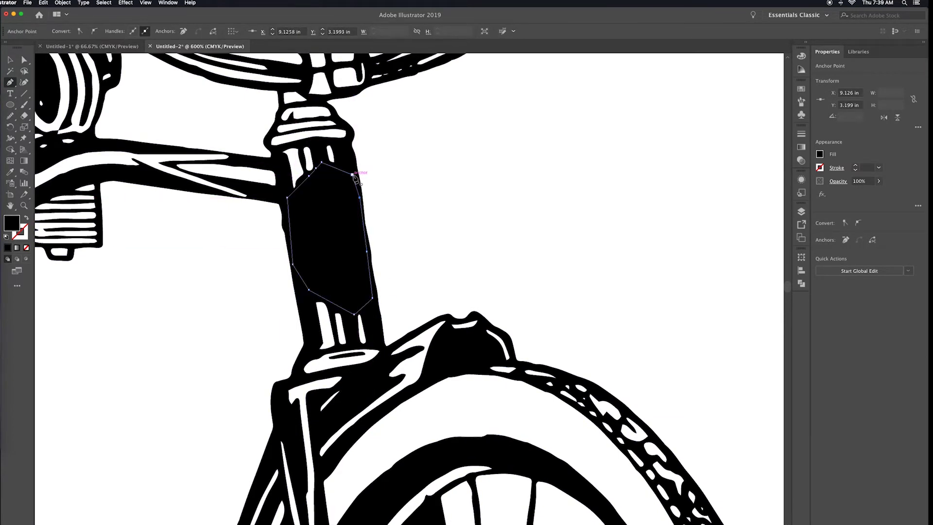
{"action": "left_click", "coordinate": [352, 174]}
- Select the black patch together with the bicycle artwork and unite them with Pathfinder
{"action": "key", "text": "v"}
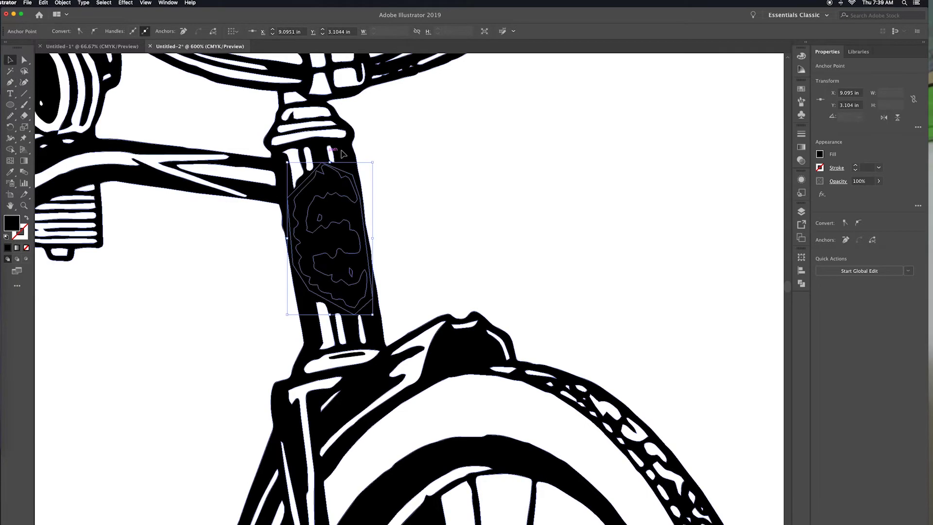
{"action": "left_click", "coordinate": [346, 155]}
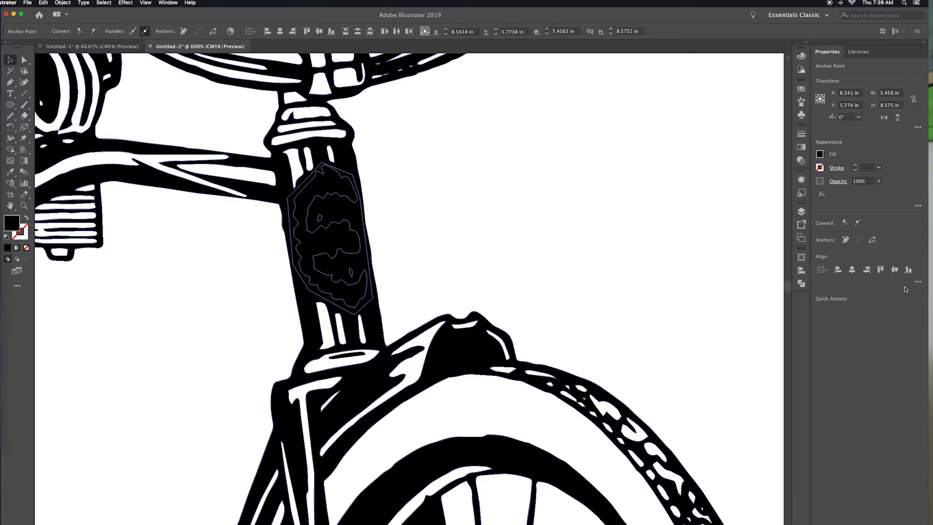
{"action": "left_click", "coordinate": [802, 285]}
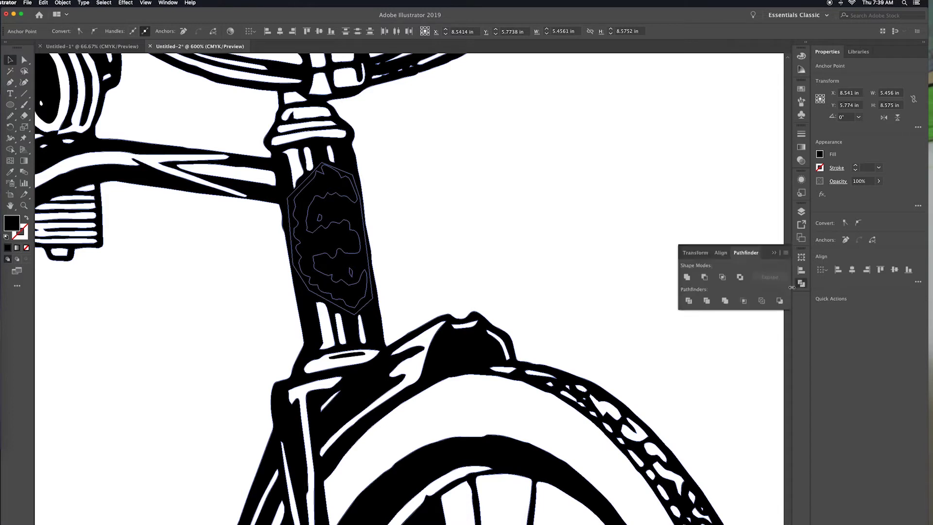
{"action": "left_click", "coordinate": [688, 277]}
{"action": "left_click", "coordinate": [425, 203]}
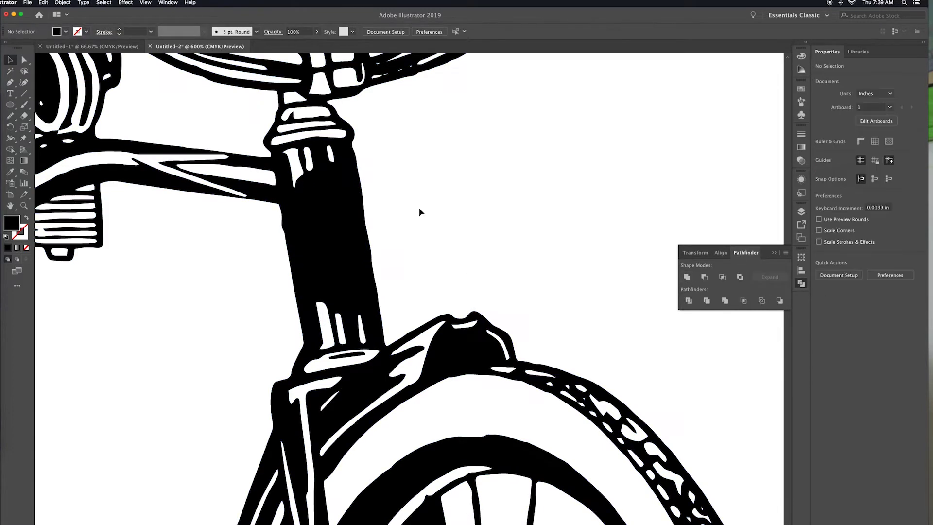
{"action": "left_click", "coordinate": [299, 221]}
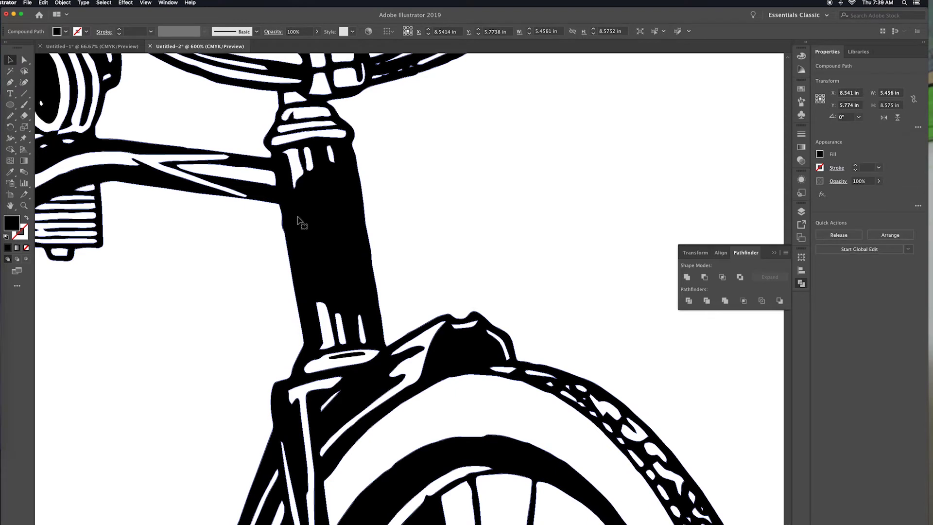
{"action": "left_click", "coordinate": [178, 265]}
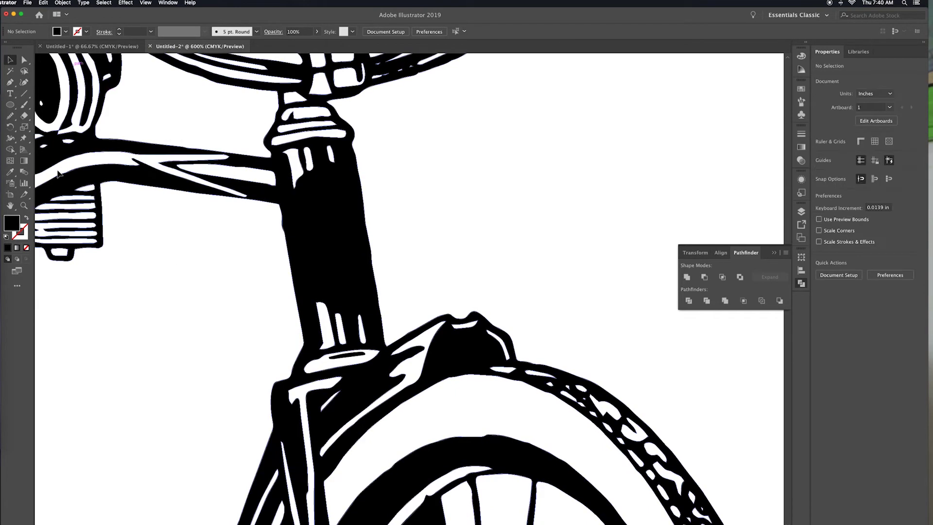
- Draw a narrow yellow-filled strip with the Pen tool down the head tube, joining its upper and lower white highlights
{"action": "left_click", "coordinate": [66, 32]}
{"action": "left_click", "coordinate": [40, 48]}
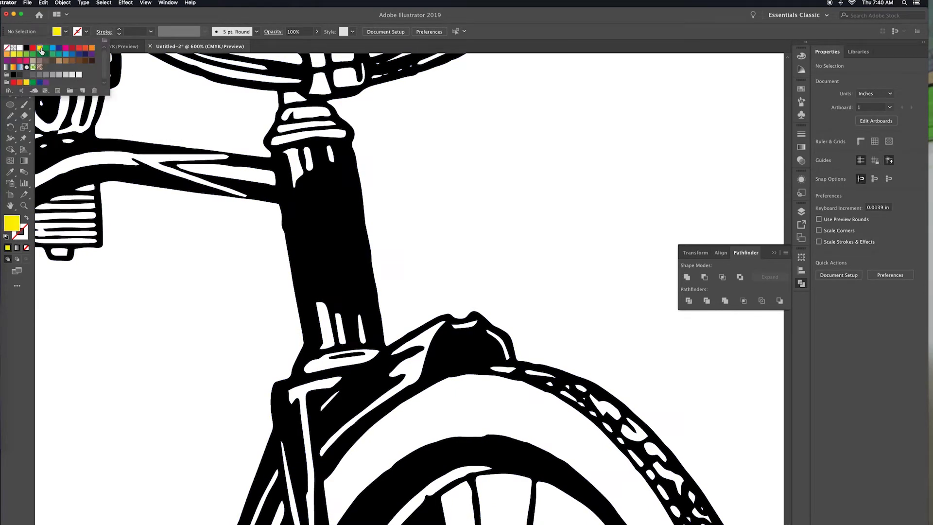
{"action": "left_click", "coordinate": [171, 227]}
{"action": "key", "text": "p"}
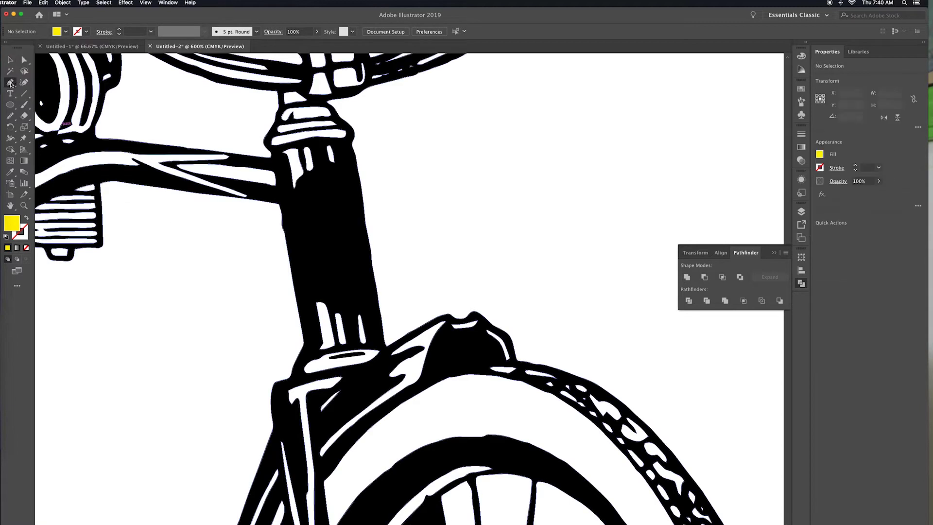
{"action": "left_click", "coordinate": [295, 182]}
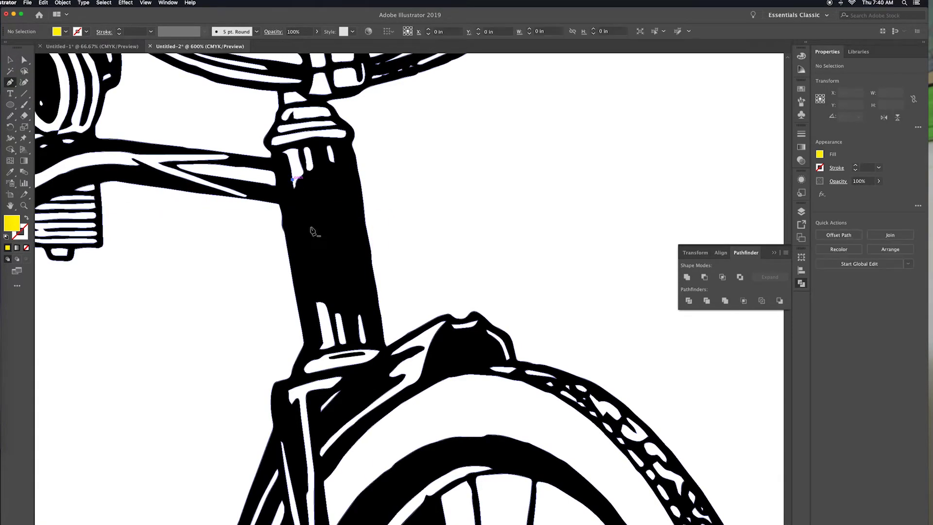
{"action": "left_click", "coordinate": [318, 315]}
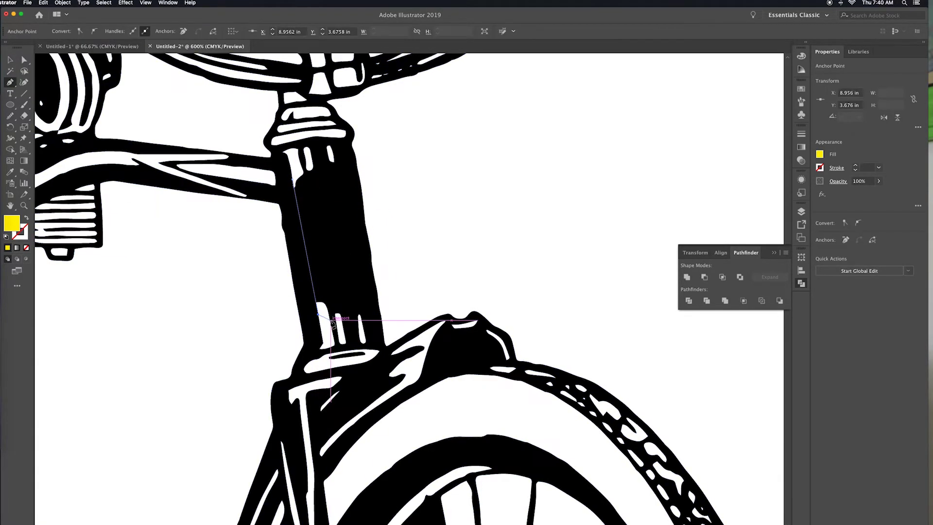
{"action": "left_click", "coordinate": [328, 319]}
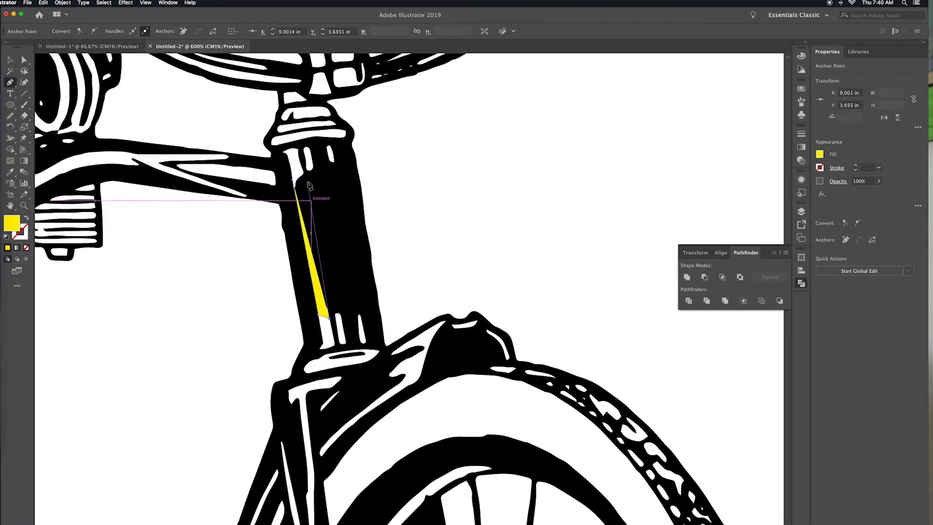
{"action": "left_click", "coordinate": [304, 173]}
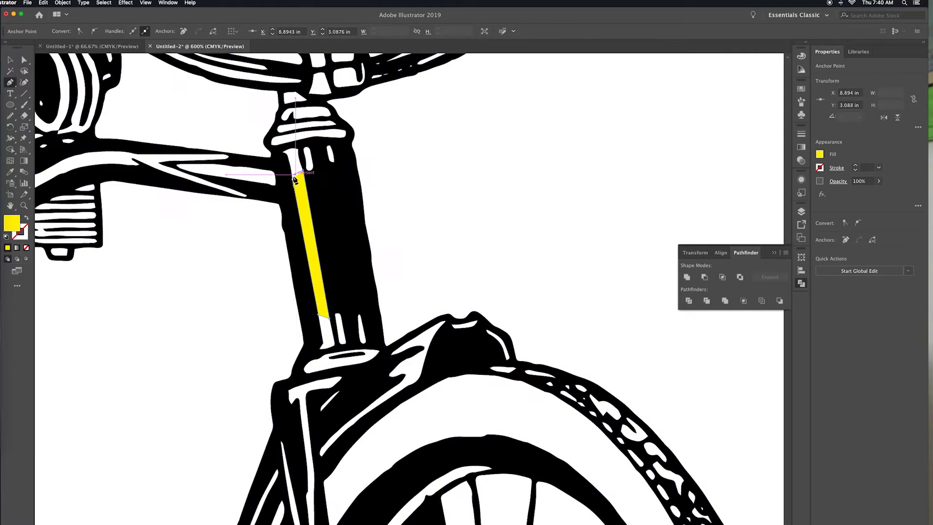
{"action": "left_click", "coordinate": [295, 182]}
- Trim the bicycle artwork with the yellow strip using Pathfinder and ungroup the result
{"action": "key", "text": "v"}
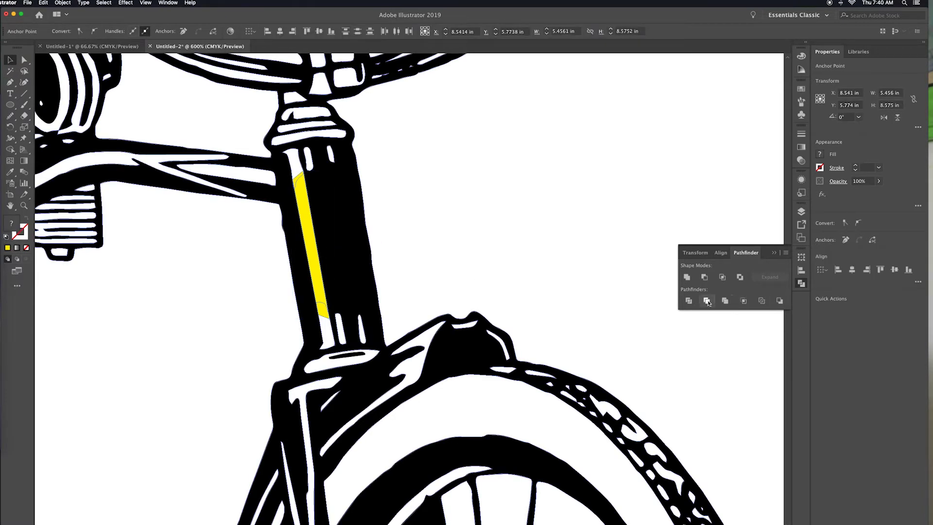
{"action": "left_click", "coordinate": [396, 179]}
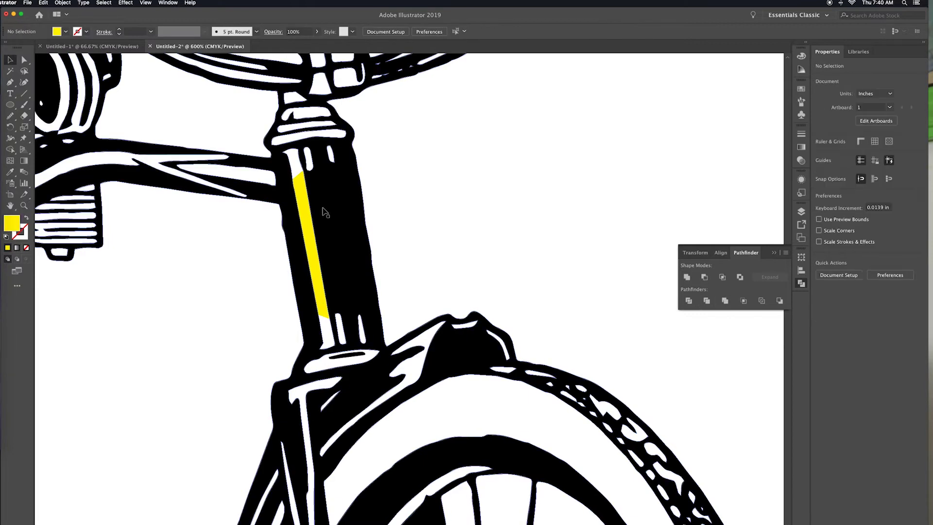
{"action": "left_click", "coordinate": [328, 209]}
{"action": "right_click", "coordinate": [328, 209]}
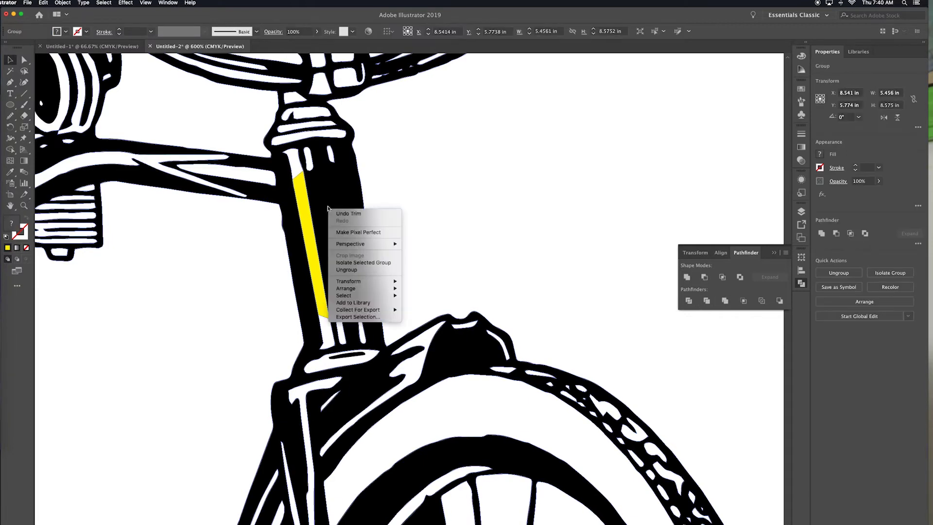
{"action": "left_click", "coordinate": [347, 269]}
- Delete the yellow strip and the leftover black specks inside the head tube's highlight
{"action": "left_click", "coordinate": [306, 207]}
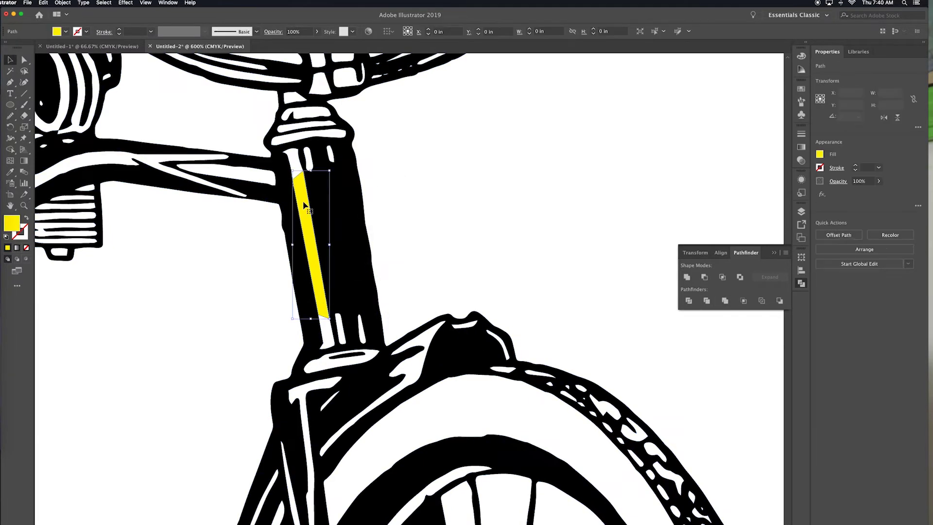
{"action": "key", "text": "Delete"}
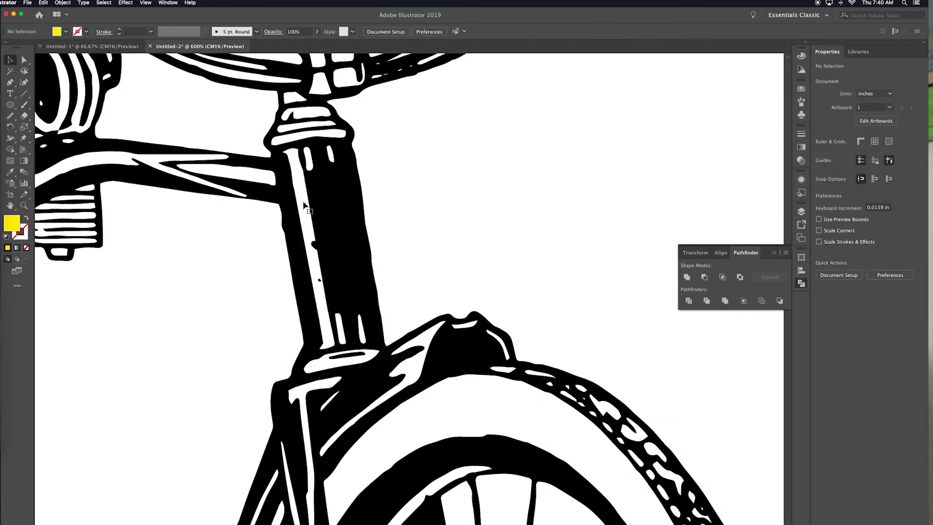
{"action": "left_click", "coordinate": [314, 244]}
{"action": "key", "text": "Delete"}
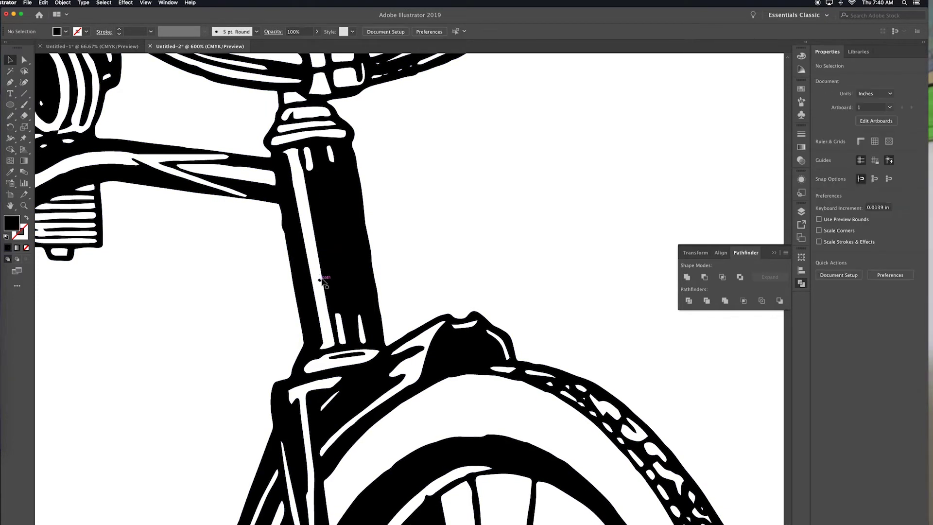
{"action": "left_click", "coordinate": [320, 280]}
{"action": "key", "text": "Delete"}
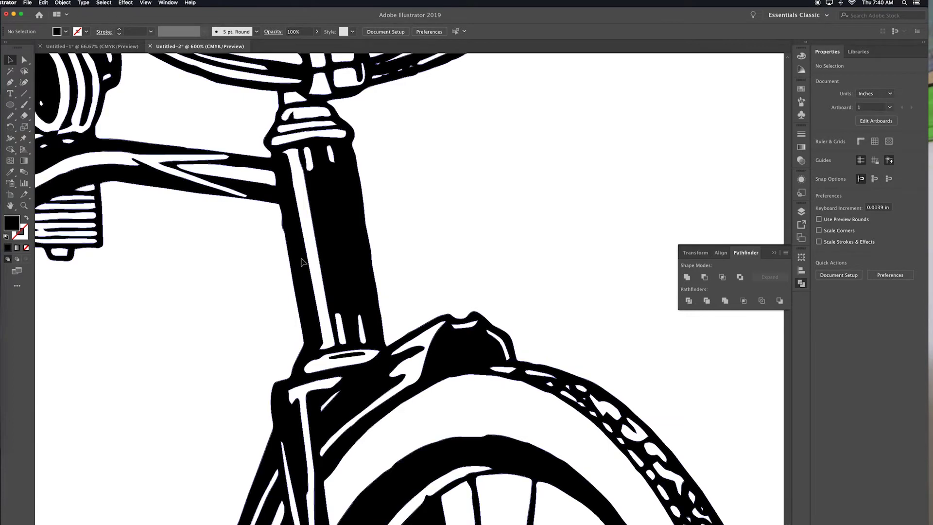
- Select the bicycle's compound path and delete the anchor points causing the bump on the head tube's left edge
{"action": "left_click", "coordinate": [299, 264]}
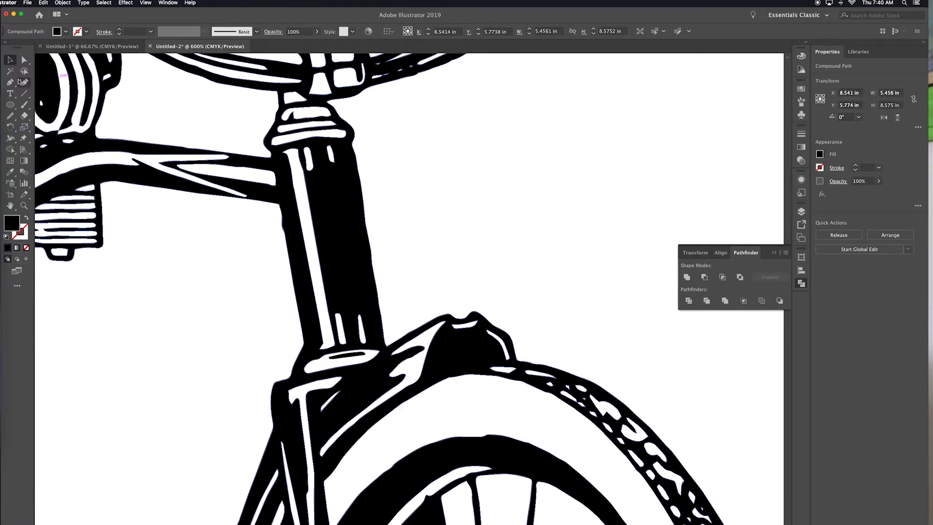
{"action": "left_click", "coordinate": [10, 82]}
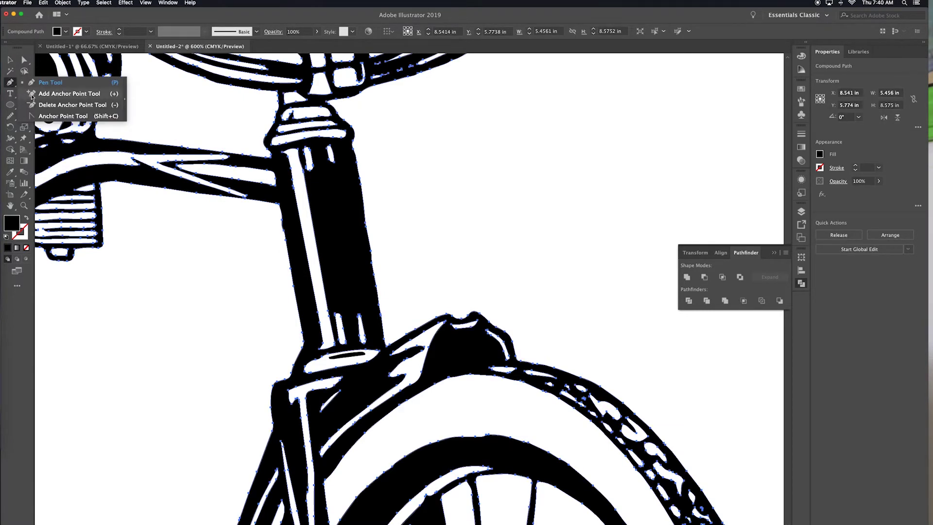
{"action": "left_click", "coordinate": [34, 105]}
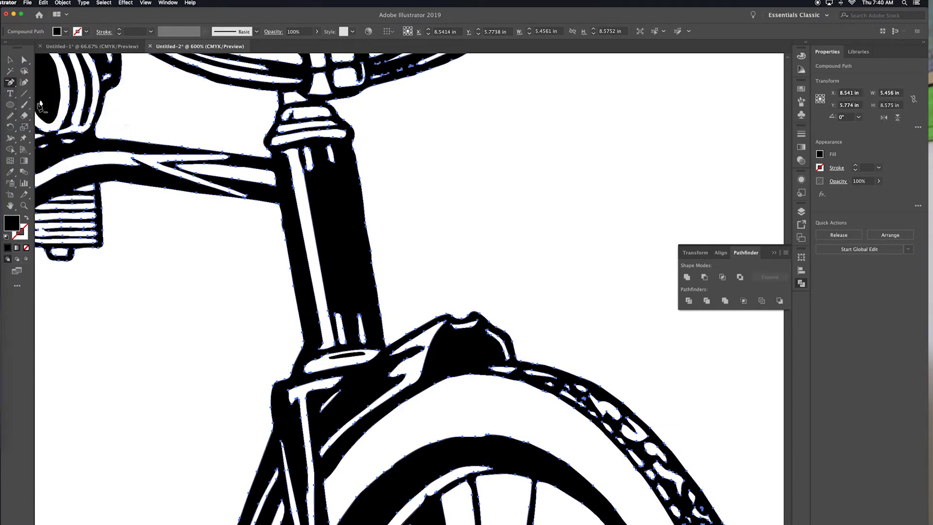
{"action": "left_click", "coordinate": [285, 232]}
{"action": "left_click", "coordinate": [283, 221]}
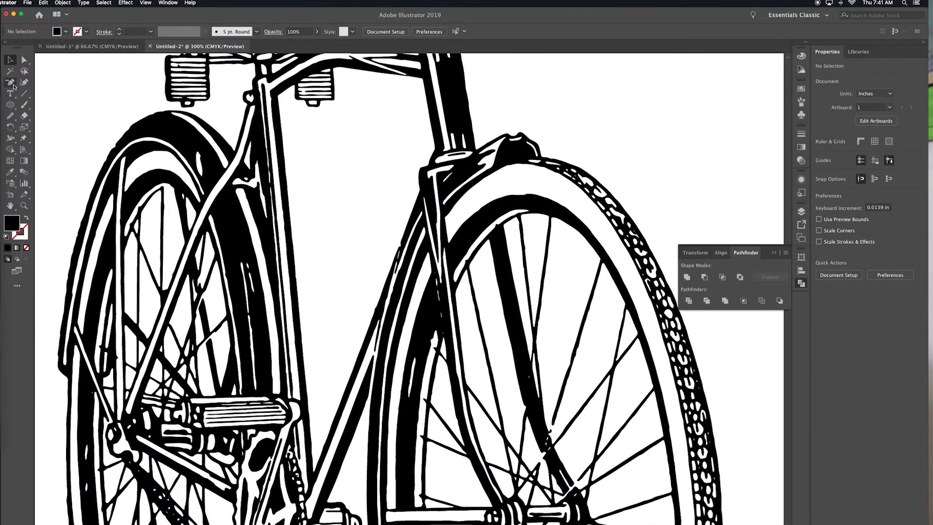
- Start a Pen path with a green 1 pt stroke and no fill, running up the seat tube's right side
{"action": "left_click", "coordinate": [11, 83]}
{"action": "left_click", "coordinate": [42, 86]}
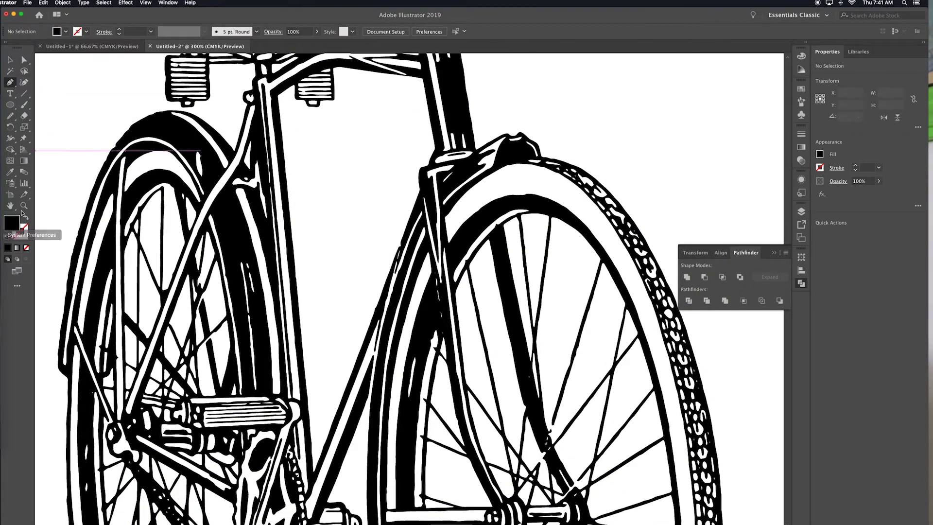
{"action": "left_click", "coordinate": [66, 32]}
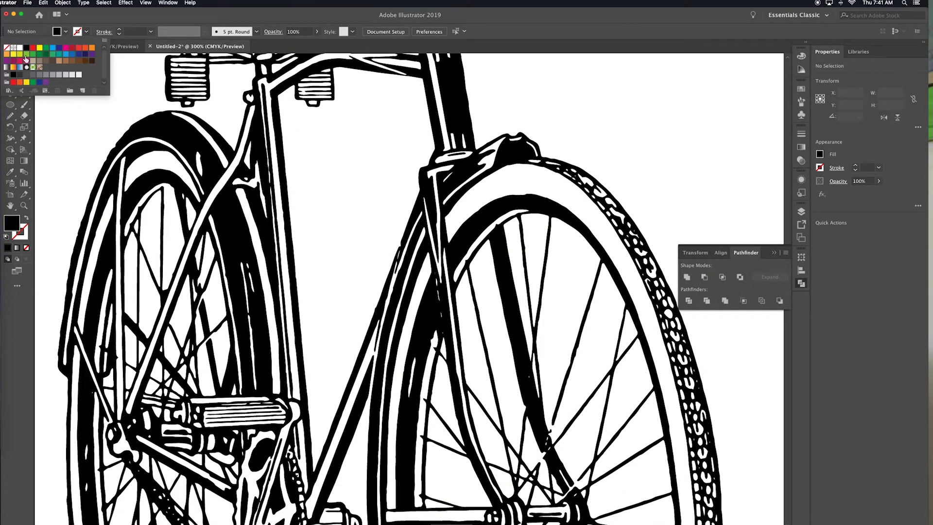
{"action": "left_click", "coordinate": [66, 31]}
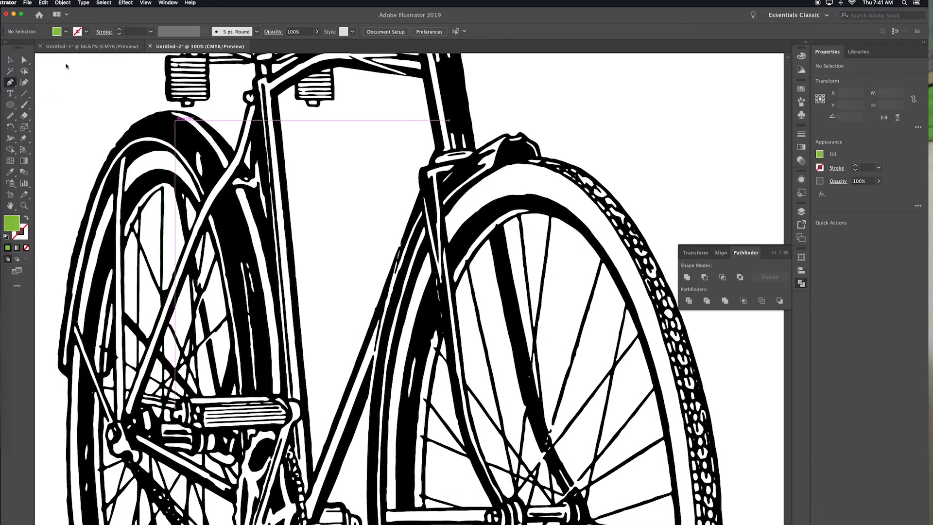
{"action": "left_click", "coordinate": [26, 218]}
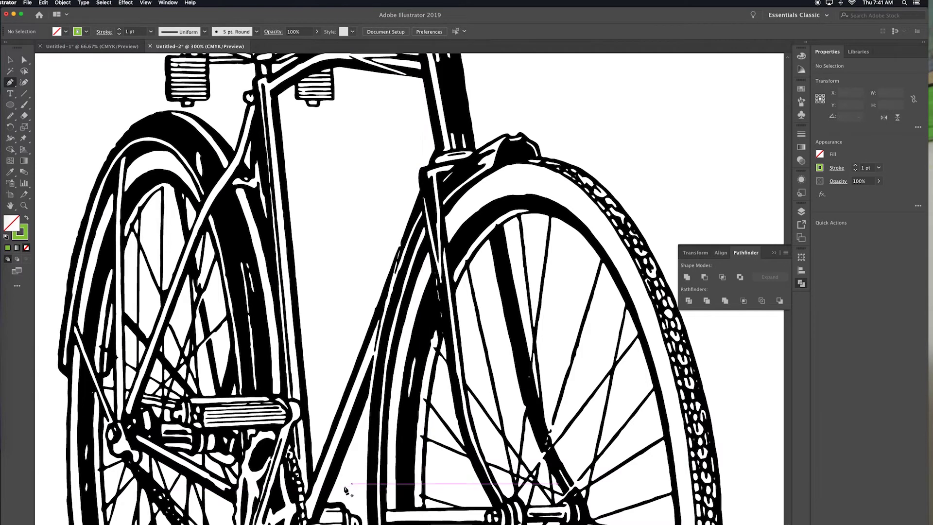
{"action": "left_click", "coordinate": [313, 486]}
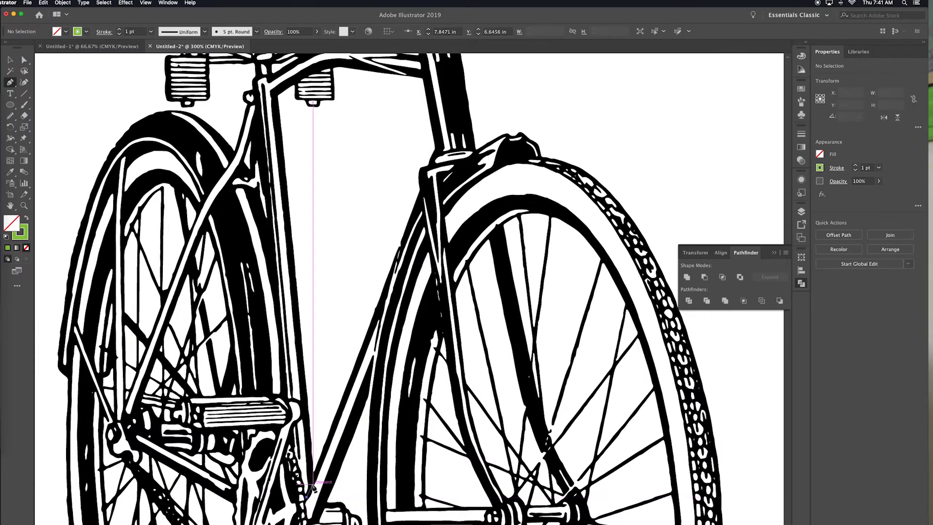
{"action": "left_click", "coordinate": [294, 137]}
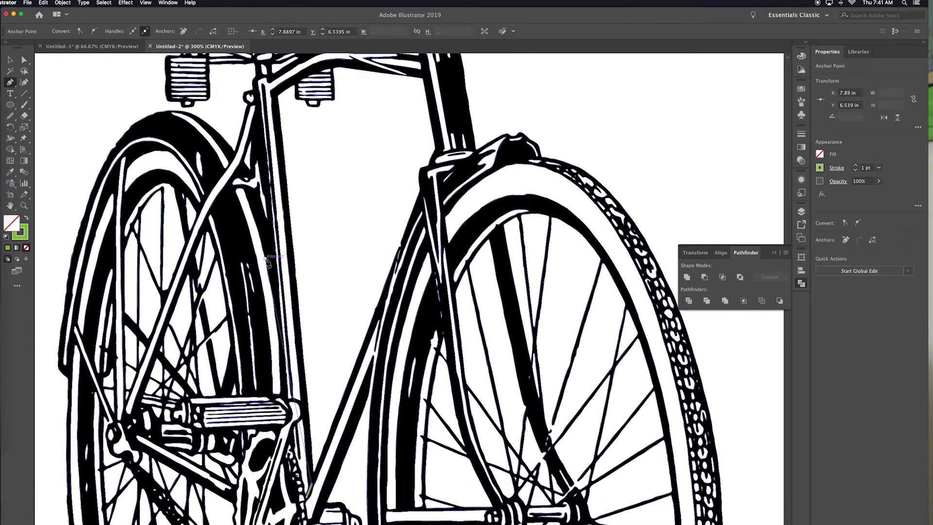
{"action": "left_click", "coordinate": [274, 95]}
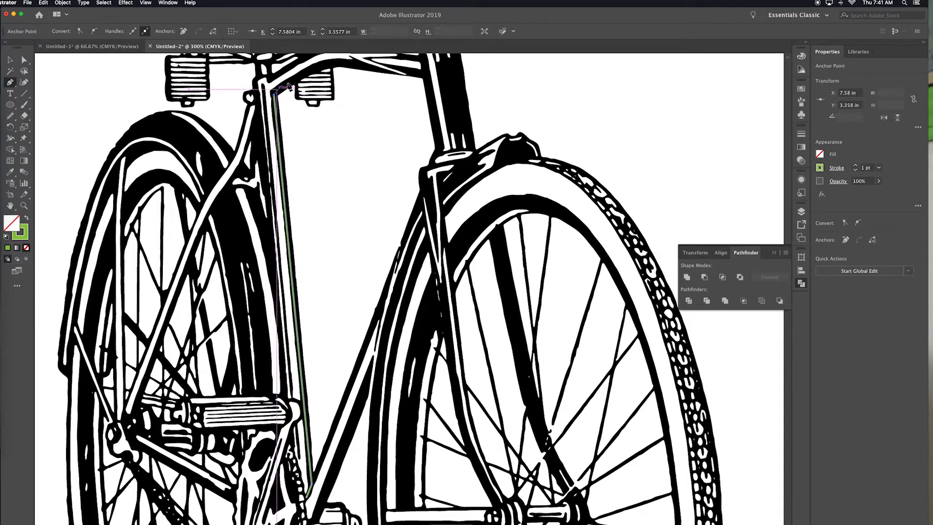
- Continue the Pen path along the top tube's underside, down the head tube's left edge and around up its right side
{"action": "left_click", "coordinate": [295, 78]}
{"action": "left_click", "coordinate": [325, 66]}
{"action": "scroll", "coordinate": [328, 68], "scroll_direction": "up", "scroll_amount": 1}
{"action": "left_click", "coordinate": [349, 79]}
{"action": "left_click", "coordinate": [397, 90]}
{"action": "left_click", "coordinate": [425, 88]}
{"action": "left_click", "coordinate": [441, 170]}
{"action": "left_click", "coordinate": [458, 165]}
{"action": "left_click", "coordinate": [470, 165]}
{"action": "left_click", "coordinate": [462, 127]}
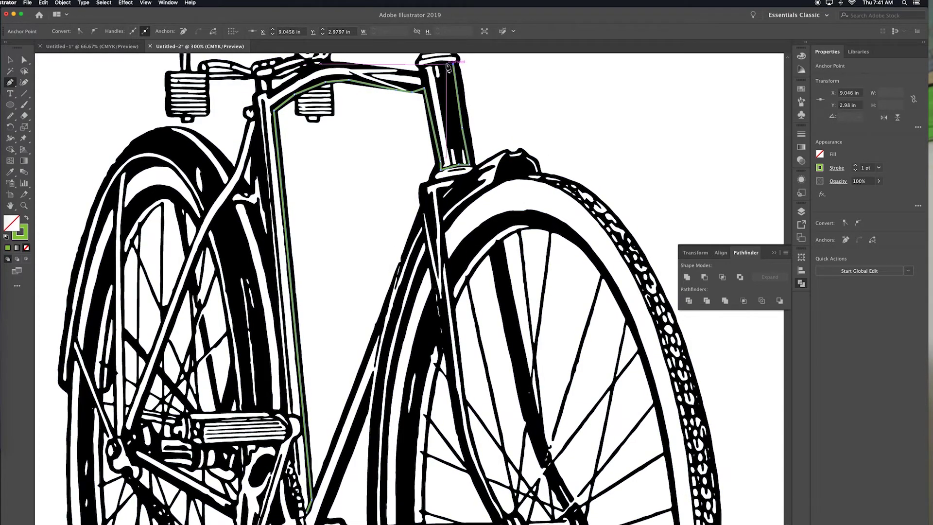
{"action": "left_click", "coordinate": [454, 64]}
{"action": "left_click", "coordinate": [446, 63]}
- Carry the Pen path back along the top tube's upper edge and down the seat tube's left side to the pedal
{"action": "left_click", "coordinate": [422, 74]}
{"action": "left_click", "coordinate": [401, 69]}
{"action": "left_click", "coordinate": [379, 66]}
{"action": "left_click", "coordinate": [253, 97]}
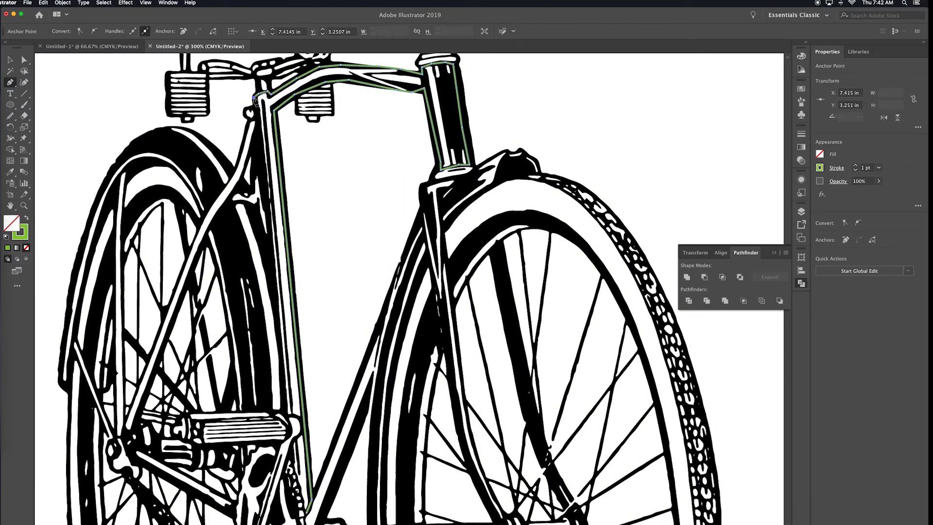
{"action": "left_click", "coordinate": [261, 142]}
{"action": "left_click", "coordinate": [269, 229]}
{"action": "left_click", "coordinate": [278, 324]}
{"action": "left_click", "coordinate": [282, 390]}
{"action": "left_click", "coordinate": [286, 416]}
{"action": "left_click", "coordinate": [300, 418]}
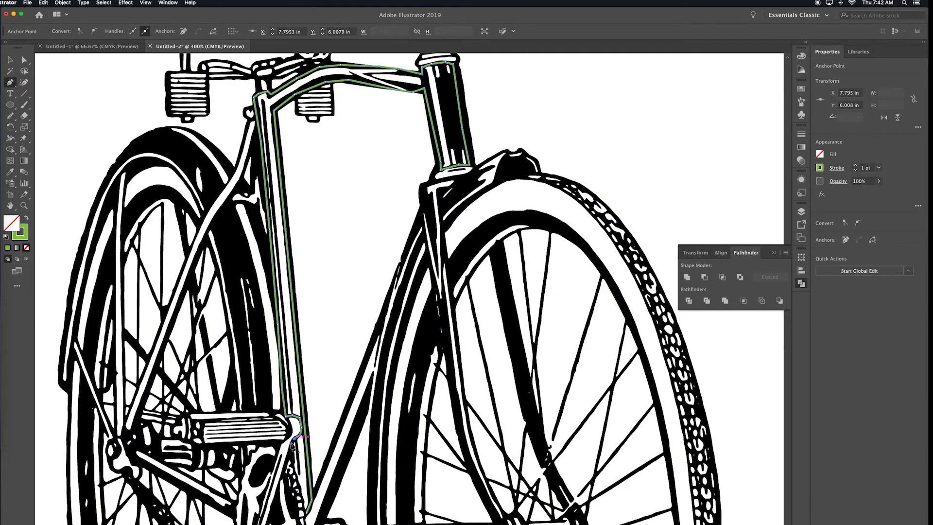
- Trace the path around the pedal's end and along the chain, closing it at the seat tube's lower end
{"action": "left_click", "coordinate": [291, 462]}
{"action": "key", "text": "super+equal"}
{"action": "left_click", "coordinate": [415, 304]}
{"action": "left_click", "coordinate": [417, 311]}
{"action": "left_click", "coordinate": [418, 319]}
{"action": "left_click", "coordinate": [422, 332]}
{"action": "left_click", "coordinate": [425, 339]}
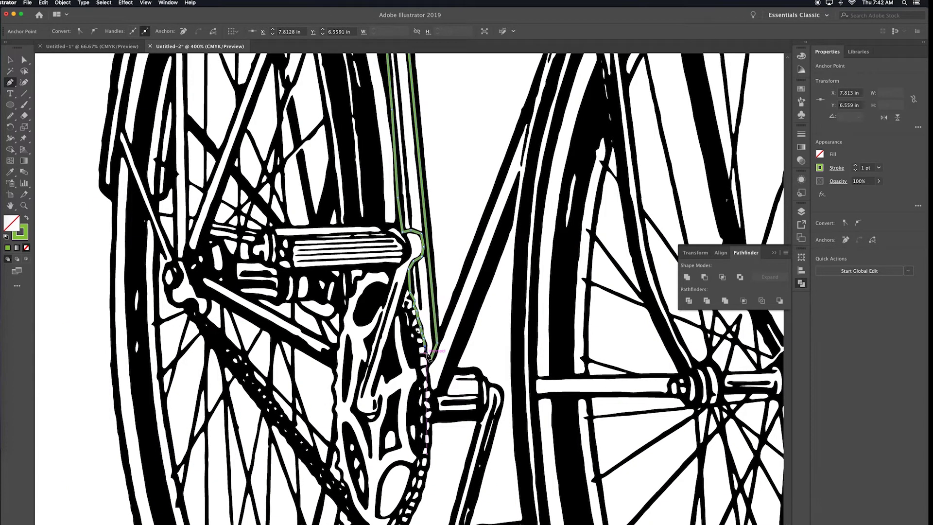
{"action": "left_click", "coordinate": [427, 353]}
{"action": "left_click", "coordinate": [430, 363]}
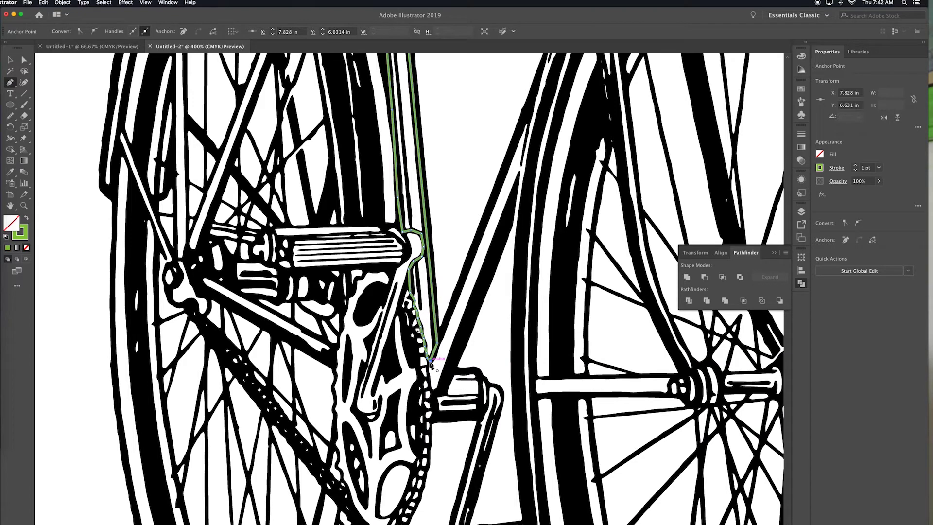
{"action": "left_click", "coordinate": [432, 365]}
- Swap the frame outline to a green fill with no stroke and send it backward behind the black line art
{"action": "left_click", "coordinate": [28, 220]}
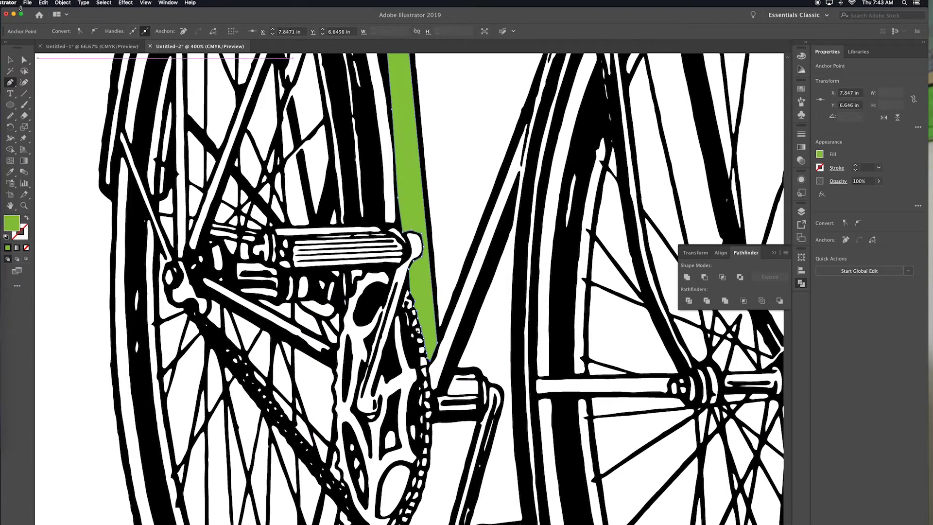
{"action": "left_click", "coordinate": [10, 61]}
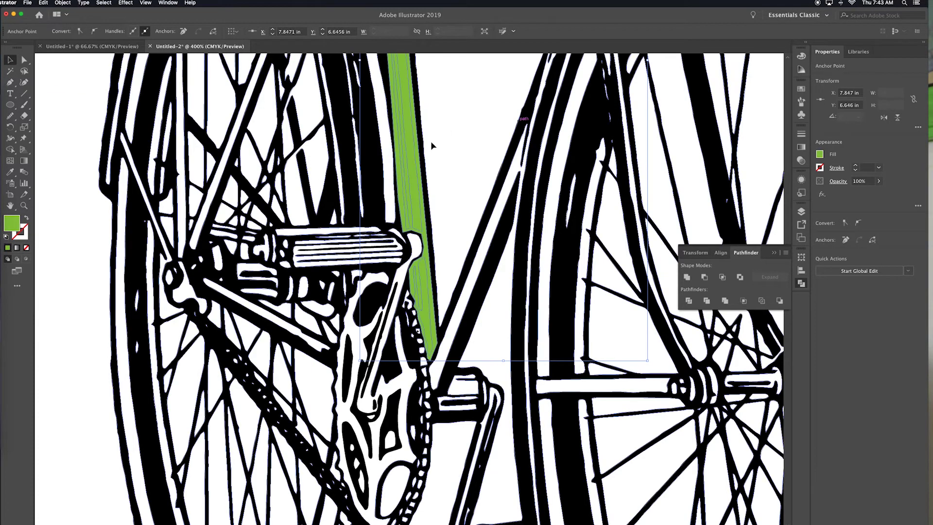
{"action": "right_click", "coordinate": [412, 143]}
{"action": "mouse_move", "coordinate": [462, 260]}
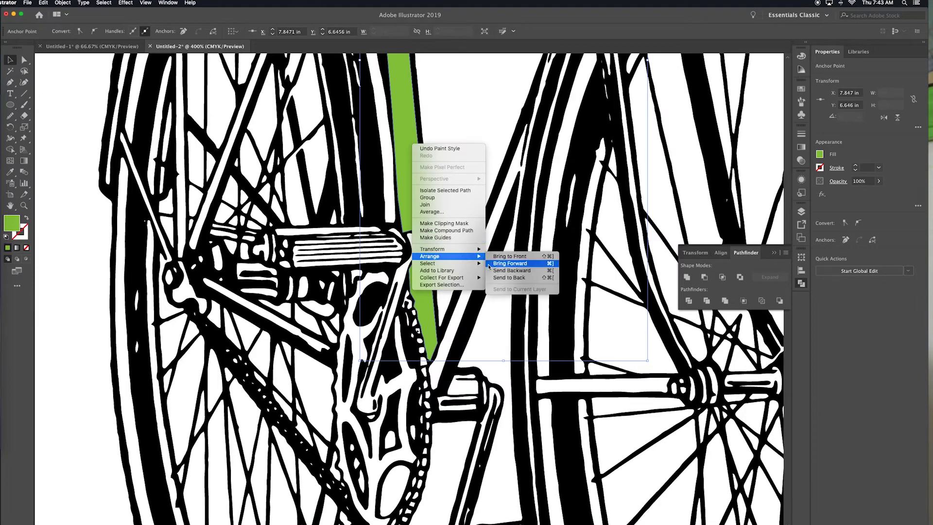
{"action": "left_click", "coordinate": [506, 271]}
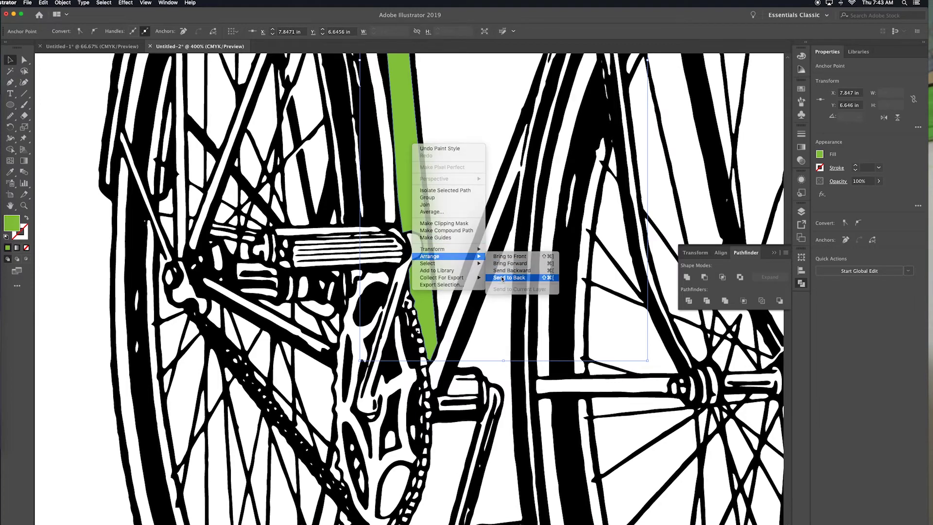
{"action": "left_click", "coordinate": [465, 118]}
{"action": "key", "text": "super+minus"}
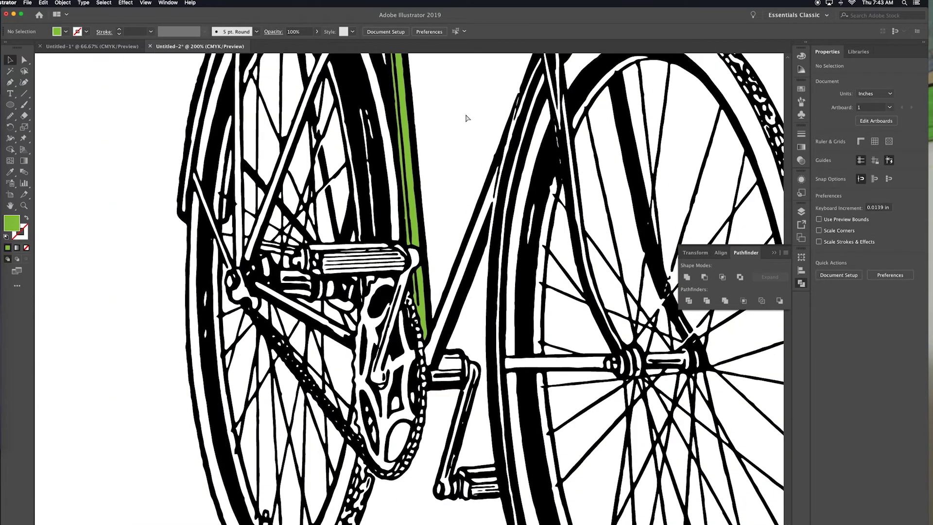
{"action": "key", "text": "super+minus"}
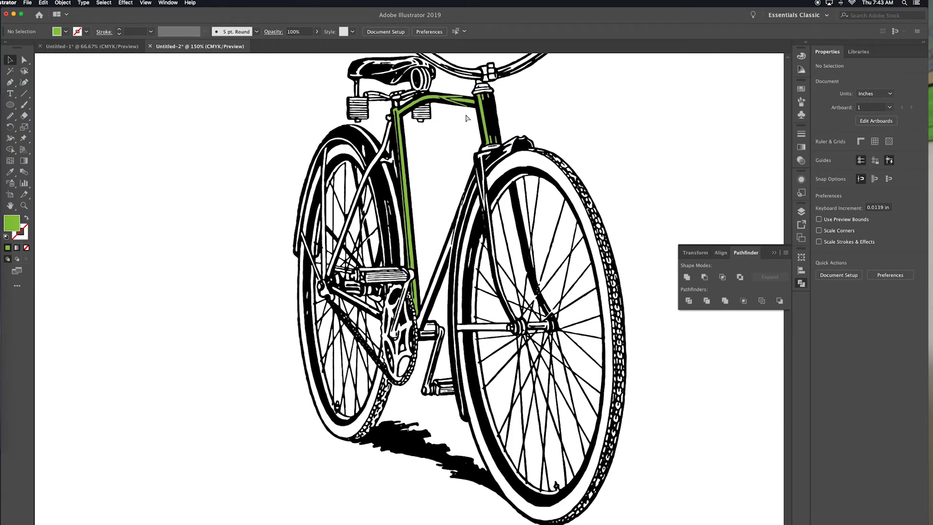
- Outline the down tube with a closed Pen path using a green 1 pt stroke and no fill
{"action": "key", "text": "super+plus"}
{"action": "key", "text": "super+plus"}
{"action": "key", "text": "super+plus"}
{"action": "scroll", "coordinate": [467, 118], "scroll_direction": "up", "scroll_amount": 4}
{"action": "key", "text": "p"}
{"action": "key", "text": "shift+x"}
{"action": "left_click", "coordinate": [440, 497]}
{"action": "left_click", "coordinate": [450, 480]}
{"action": "left_click_drag", "start_coordinate": [522, 276], "coordinate": [525, 266]}
{"action": "left_click", "coordinate": [534, 218]}
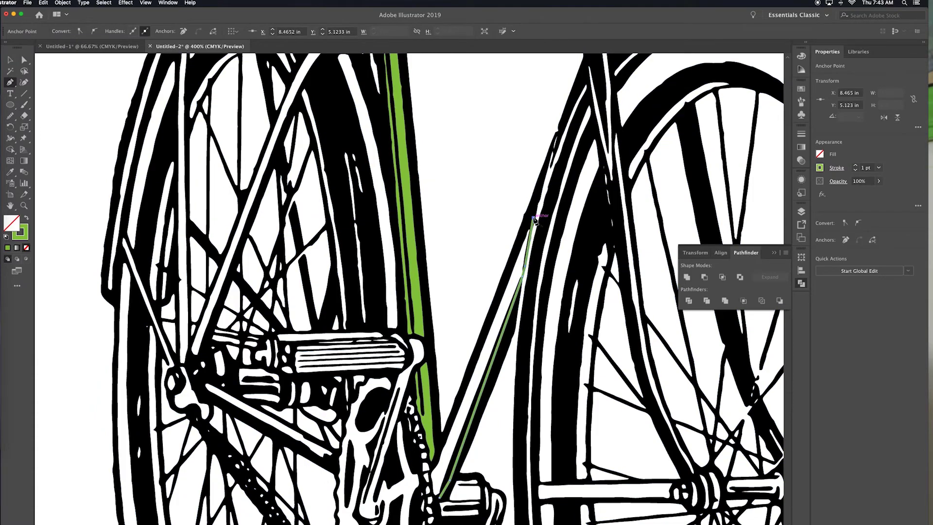
{"action": "left_click", "coordinate": [529, 220]}
{"action": "left_click", "coordinate": [429, 472]}
{"action": "left_click", "coordinate": [440, 496]}
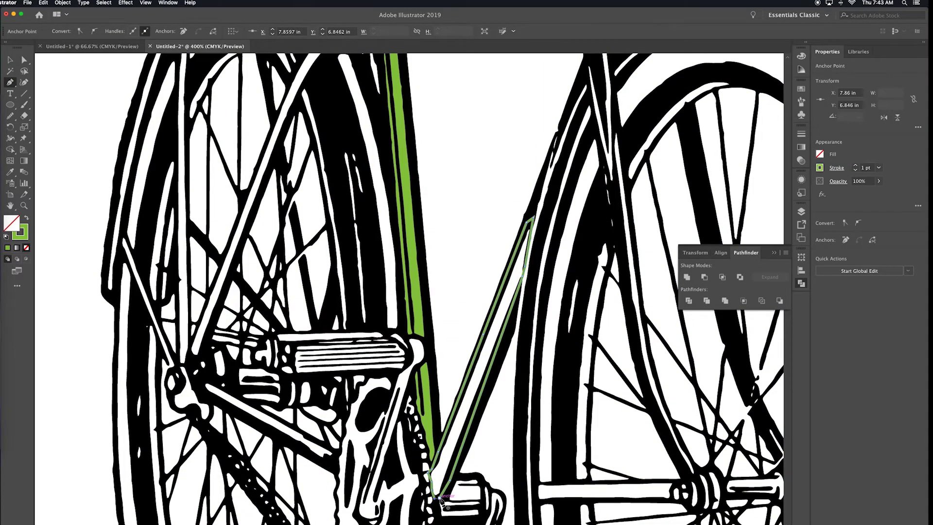
- Swap the down tube outline to a green fill with no stroke and deselect it
{"action": "key", "text": "v"}
{"action": "key", "text": "shift+x"}
{"action": "left_click", "coordinate": [488, 209]}
- Start a green-stroked Pen path with no fill around the crown of the front fork
{"action": "scroll", "coordinate": [489, 209], "scroll_direction": "right", "scroll_amount": 5}
{"action": "key", "text": "p"}
{"action": "key", "text": "shift+x"}
{"action": "left_click", "coordinate": [488, 82]}
{"action": "left_click", "coordinate": [500, 73]}
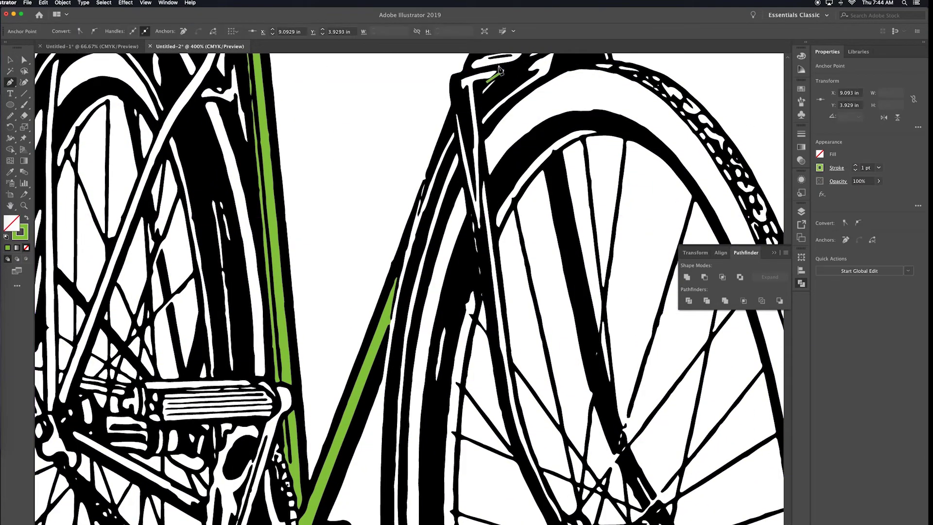
{"action": "left_click", "coordinate": [499, 66]}
{"action": "left_click", "coordinate": [454, 80]}
- Trace the path down the near fork leg to the hub and back up its right edge, closing the outline
{"action": "left_click", "coordinate": [467, 190]}
{"action": "left_click", "coordinate": [494, 325]}
{"action": "left_click", "coordinate": [513, 436]}
{"action": "left_click", "coordinate": [539, 475]}
{"action": "left_click", "coordinate": [491, 208]}
{"action": "left_click", "coordinate": [478, 89]}
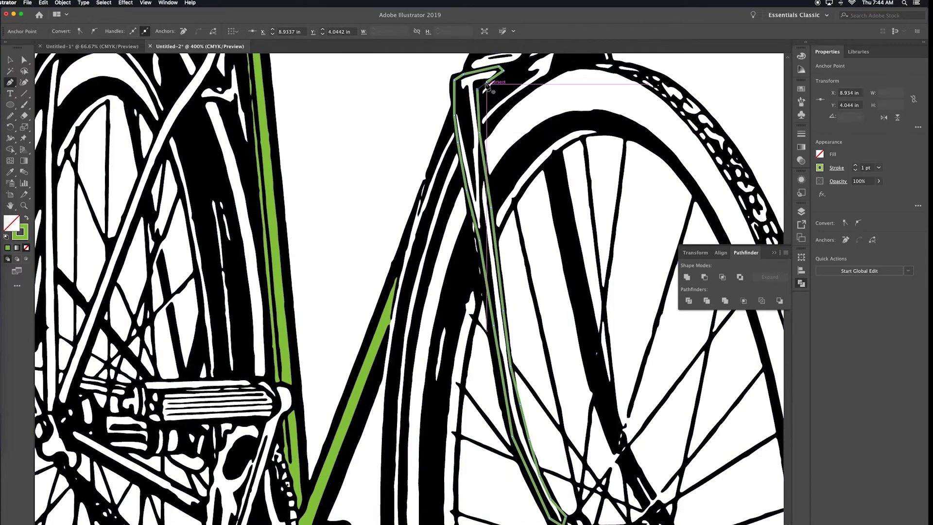
{"action": "left_click", "coordinate": [488, 82]}
- Give the fork outline a green fill with no stroke and send it to the back
{"action": "key", "text": "v"}
{"action": "key", "text": "shift+x"}
{"action": "right_click", "coordinate": [466, 102]}
{"action": "mouse_move", "coordinate": [486, 217]}
{"action": "left_click", "coordinate": [569, 238]}
{"action": "left_click", "coordinate": [356, 229]}
- Start a green-stroked Pen path with no fill at the rear hub, running up the seat stay's right edge
{"action": "scroll", "coordinate": [357, 229], "scroll_direction": "down", "scroll_amount": 5}
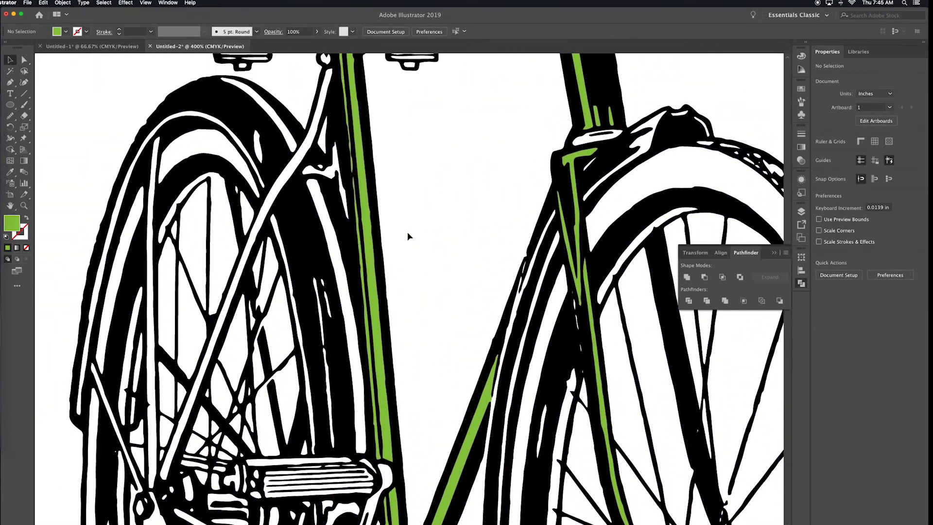
{"action": "key", "text": "p"}
{"action": "key", "text": "shift+x"}
{"action": "left_click", "coordinate": [162, 488]}
{"action": "left_click", "coordinate": [171, 480]}
{"action": "left_click", "coordinate": [204, 385]}
{"action": "left_click", "coordinate": [241, 290]}
{"action": "left_click", "coordinate": [263, 232]}
{"action": "left_click", "coordinate": [270, 213]}
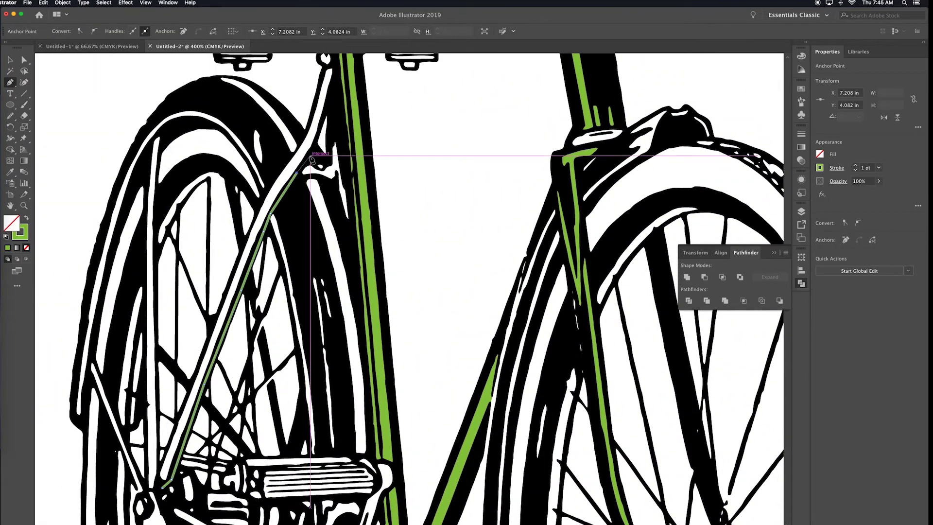
- Trace the path around the seat stay's upper end and down its left edge, closing it at the rear hub
{"action": "left_click", "coordinate": [331, 98]}
{"action": "left_click", "coordinate": [336, 67]}
{"action": "left_click", "coordinate": [329, 65]}
{"action": "left_click", "coordinate": [324, 68]}
{"action": "left_click", "coordinate": [313, 113]}
{"action": "left_click", "coordinate": [308, 131]}
{"action": "left_click", "coordinate": [299, 145]}
{"action": "left_click", "coordinate": [295, 152]}
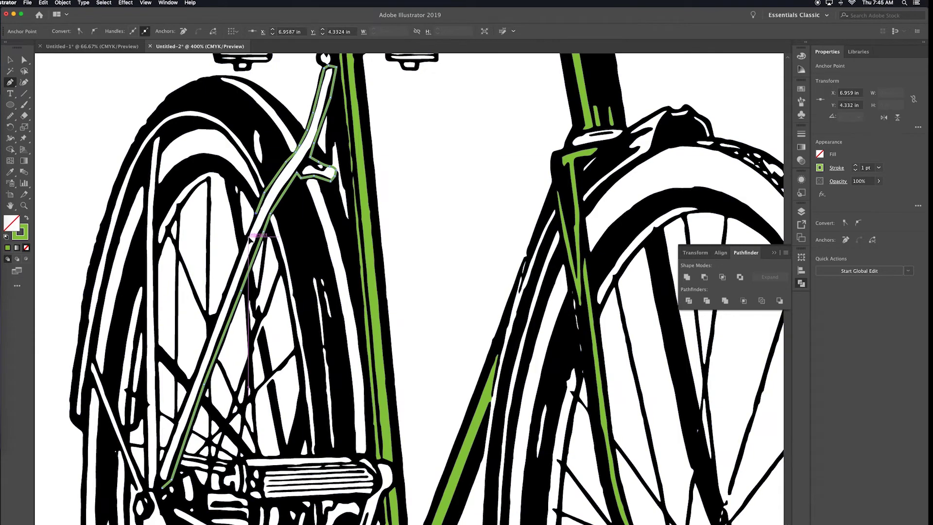
{"action": "left_click", "coordinate": [165, 459]}
{"action": "left_click", "coordinate": [162, 488]}
- Give the seat stay outline a green fill with no stroke and send it to the back
{"action": "key", "text": "v"}
{"action": "key", "text": "shift+x"}
{"action": "right_click", "coordinate": [257, 224]}
{"action": "left_click", "coordinate": [360, 358]}
{"action": "left_click", "coordinate": [66, 198]}
- Outline the chain stay between the rear hub and the crank with a closed green-stroked Pen path
{"action": "scroll", "coordinate": [66, 198], "scroll_direction": "down", "scroll_amount": 5}
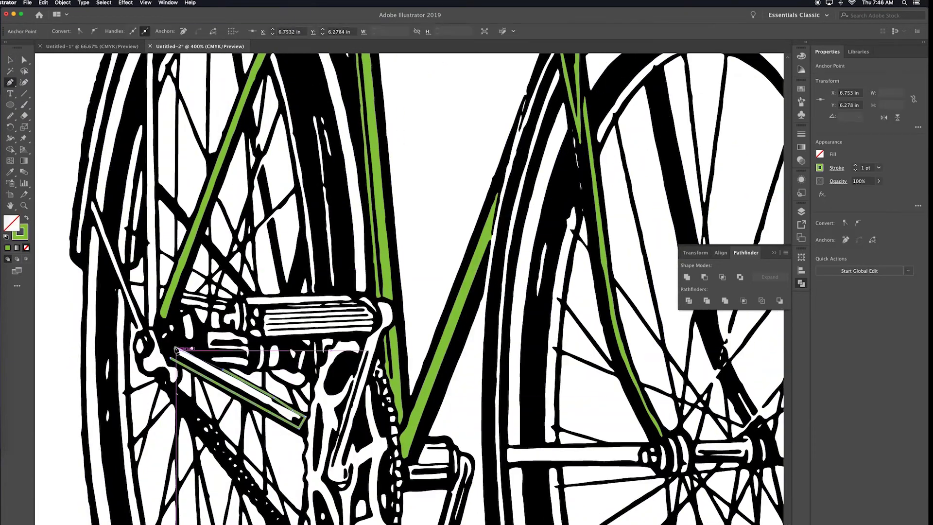
{"action": "left_click", "coordinate": [177, 350]}
{"action": "left_click", "coordinate": [171, 358]}
- Give the chain stay outline a green fill with no stroke and send it to the back
{"action": "key", "text": "v"}
{"action": "key", "text": "shift+x"}
{"action": "right_click", "coordinate": [214, 383]}
{"action": "left_click", "coordinate": [317, 517]}
{"action": "left_click", "coordinate": [418, 285]}
- Add the point text "RIDE" in the empty area left of the bicycle
{"action": "key", "text": "super+minus"}
{"action": "key", "text": "super+minus"}
{"action": "scroll", "coordinate": [445, 187], "scroll_direction": "up", "scroll_amount": 2}
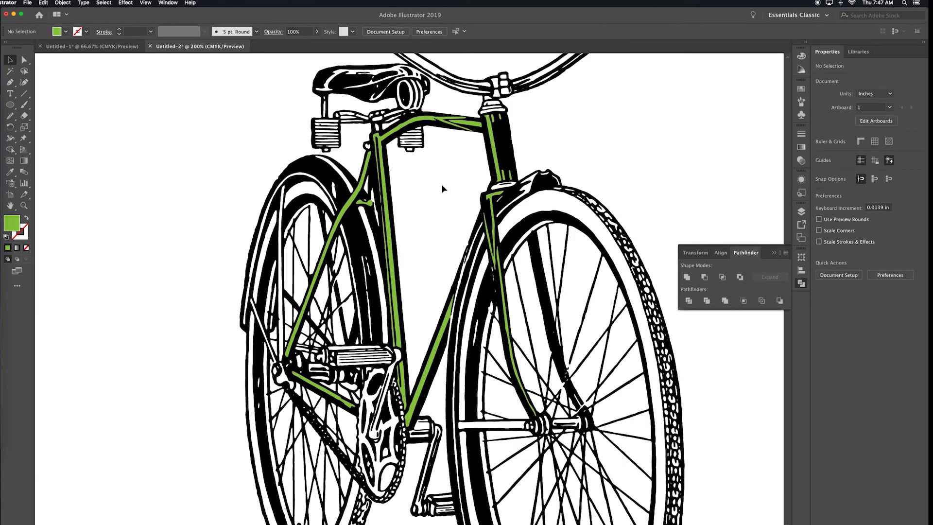
{"action": "key", "text": "super+minus"}
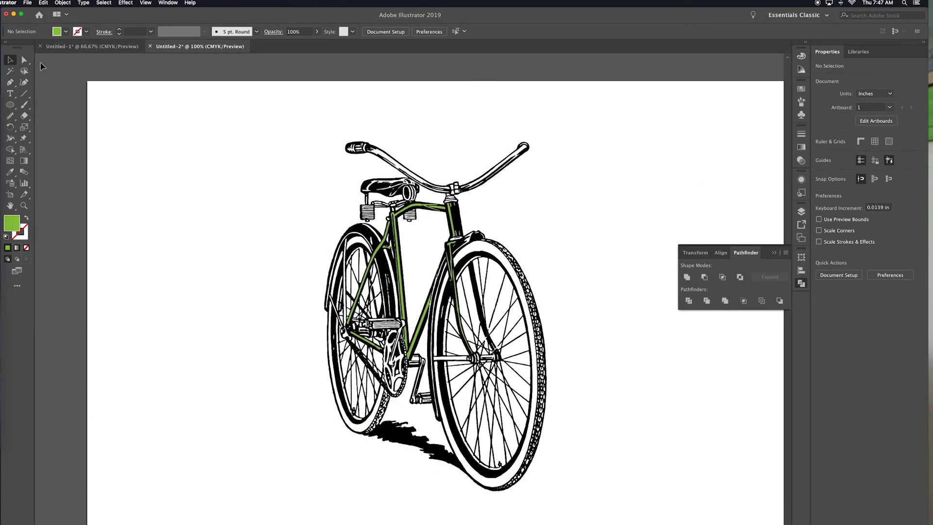
{"action": "left_click", "coordinate": [13, 96]}
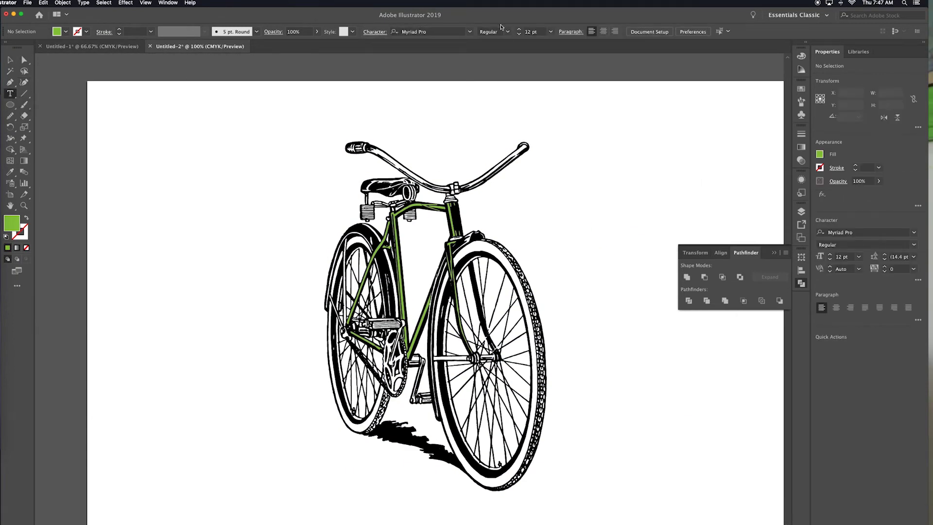
{"action": "left_click", "coordinate": [196, 176]}
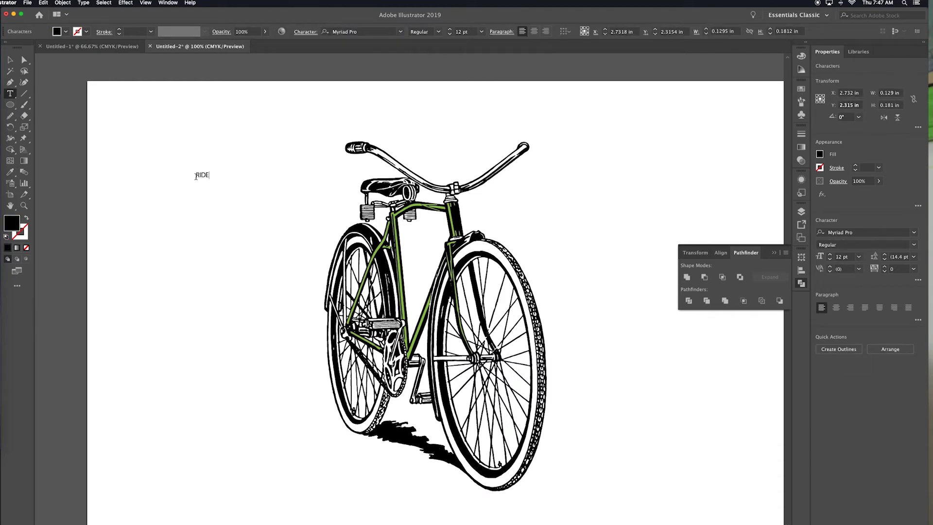
{"action": "left_click", "coordinate": [10, 59]}
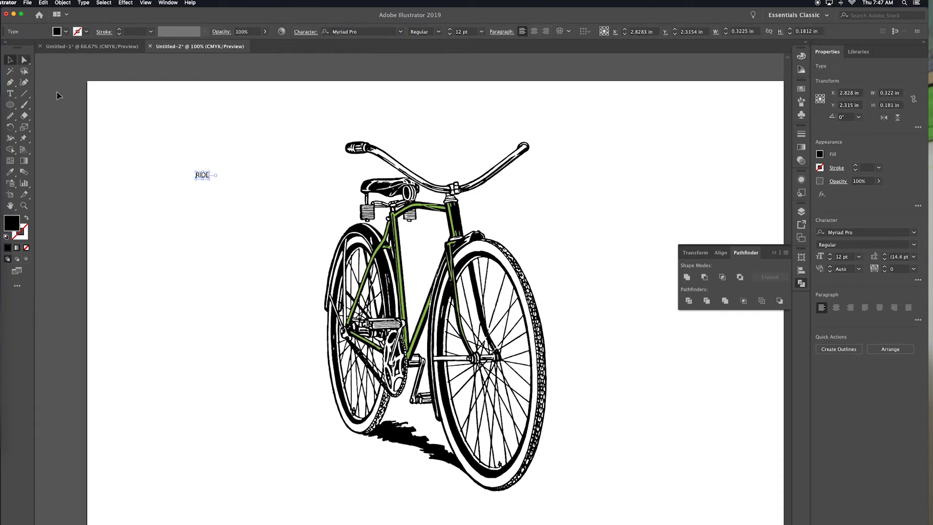
- Scale the RIDE text up to about 95.6 pt and set its font to Phosphate Inline
{"action": "left_click_drag", "start_coordinate": [208, 178], "coordinate": [301, 243]}
{"action": "left_click", "coordinate": [343, 31]}
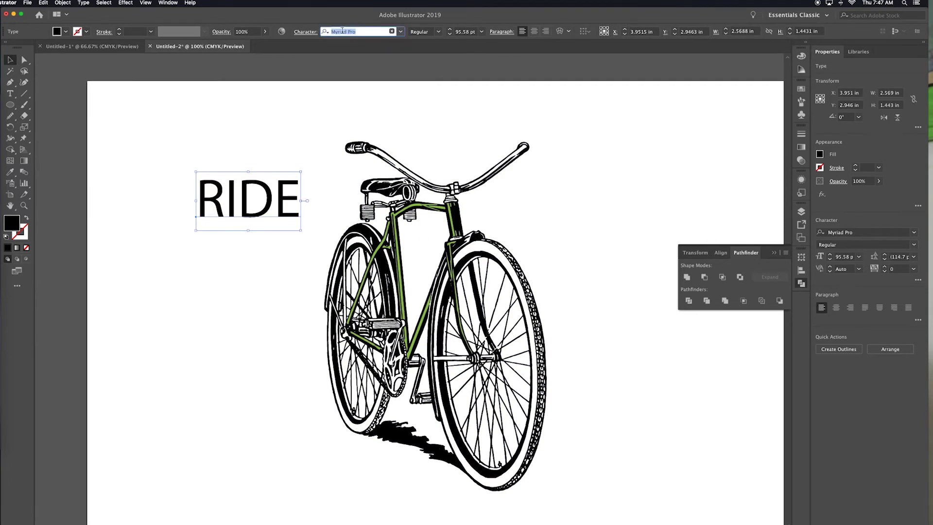
{"action": "type", "text": "pho"}
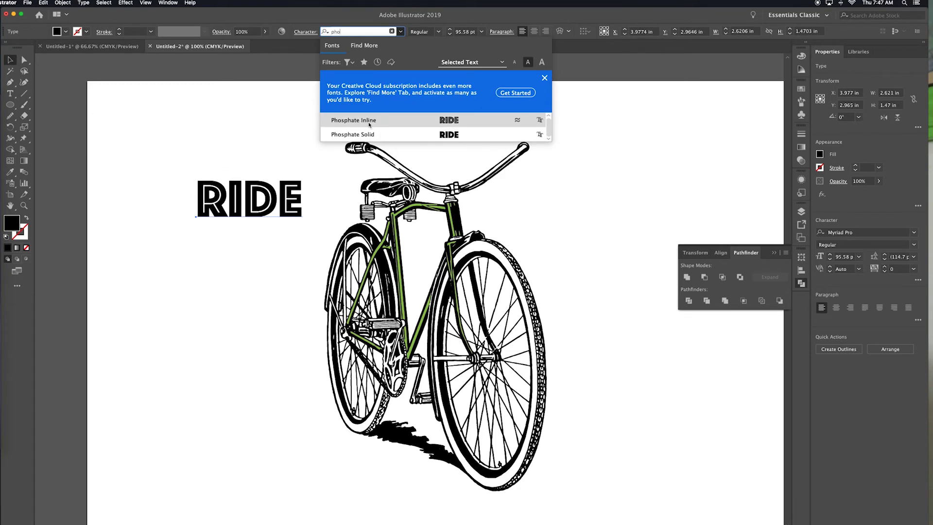
{"action": "left_click", "coordinate": [364, 120]}
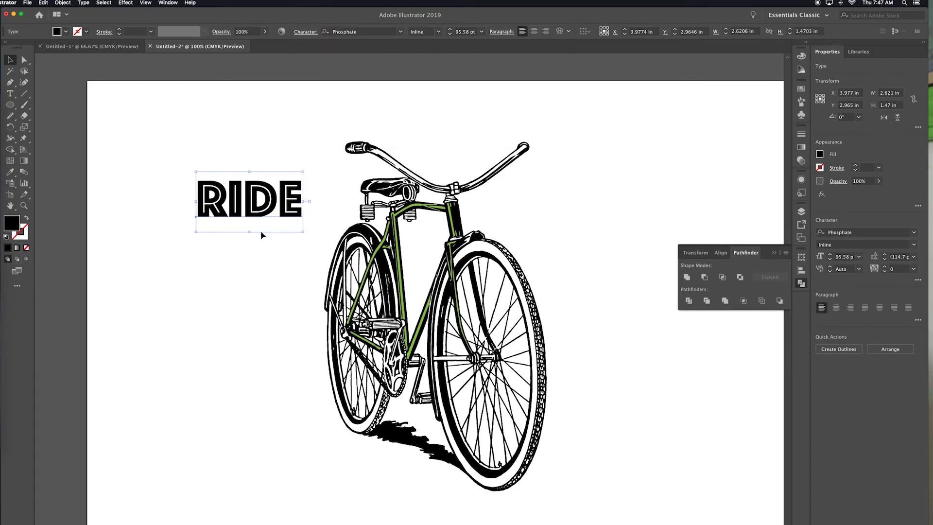
- Move RIDE lower and enlarge it to about 175 pt so it fits left of the rear wheel
{"action": "left_click_drag", "start_coordinate": [273, 203], "coordinate": [266, 264]}
{"action": "mouse_move", "coordinate": [297, 235]}
{"action": "left_mouse_down"}
{"action": "mouse_move", "coordinate": [384, 197]}
{"action": "mouse_move", "coordinate": [293, 237]}
{"action": "left_mouse_up"}
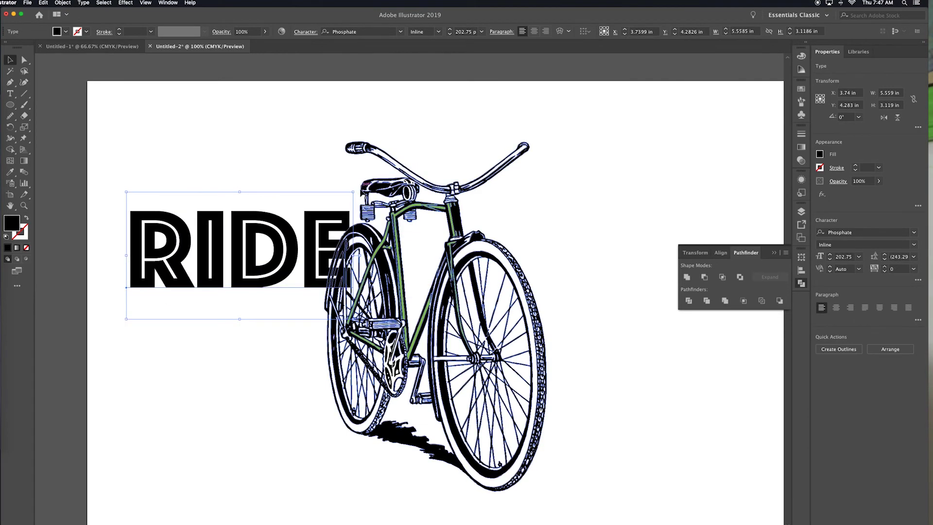
{"action": "left_click_drag", "start_coordinate": [354, 192], "coordinate": [322, 210]}
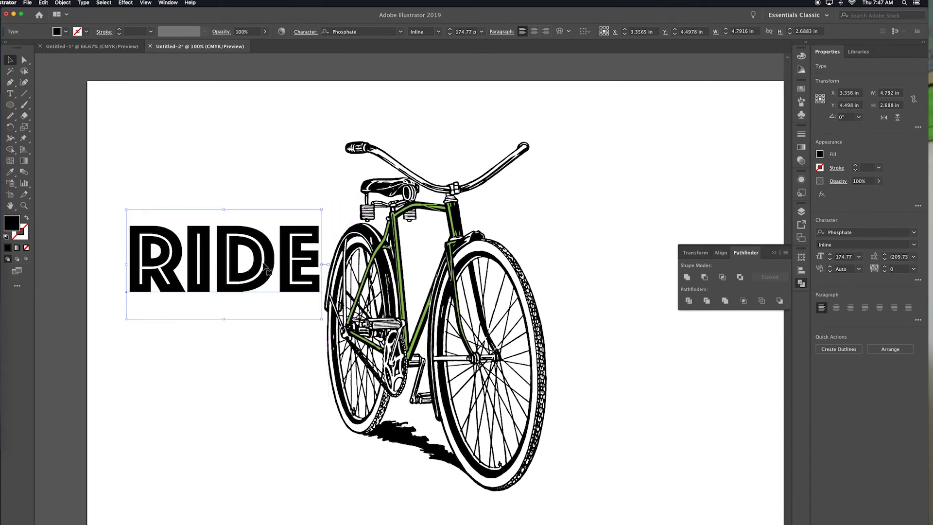
- Duplicate RIDE to the lower right of the bicycle and change the copy's text to "TIDE"
{"action": "left_click_drag", "start_coordinate": [224, 262], "coordinate": [658, 386]}
{"action": "double_click", "coordinate": [658, 387]}
{"action": "type", "text": "TIDE"}
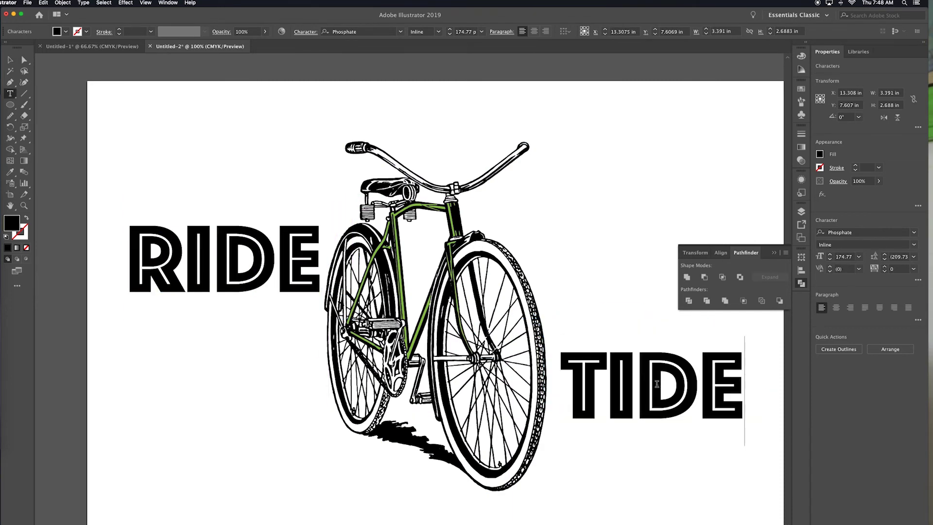
- Duplicate TIDE to the area beneath RIDE and change the copy's text to "THE"
{"action": "left_click", "coordinate": [10, 60]}
{"action": "left_click_drag", "start_coordinate": [559, 404], "coordinate": [172, 382]}
{"action": "double_click", "coordinate": [243, 370]}
{"action": "type", "text": "THE"}
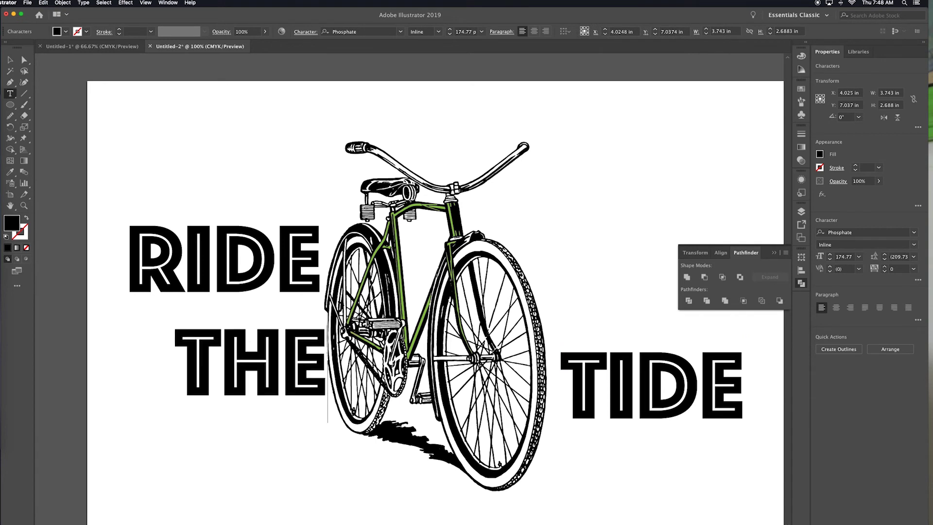
- Scale THE down to about 57 pt and place it beneath the end of RIDE, beside the rear wheel
{"action": "key", "text": "Escape"}
{"action": "left_click_drag", "start_coordinate": [327, 423], "coordinate": [308, 340]}
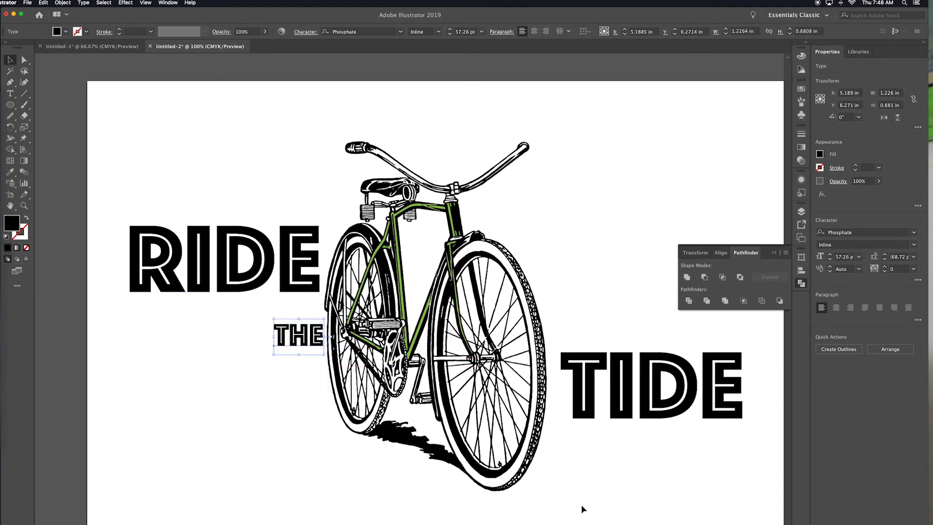
- Fine-tune the placement of TIDE, RIDE and THE around the bicycle and close the floating Pathfinder panel
{"action": "left_click_drag", "start_coordinate": [632, 396], "coordinate": [621, 387]}
{"action": "left_click_drag", "start_coordinate": [284, 271], "coordinate": [264, 278]}
{"action": "left_click", "coordinate": [588, 261]}
{"action": "scroll", "coordinate": [588, 260], "scroll_direction": "right", "scroll_amount": 2}
{"action": "left_click", "coordinate": [774, 253]}
{"action": "left_click", "coordinate": [275, 349]}
{"action": "left_click_drag", "start_coordinate": [274, 343], "coordinate": [274, 335]}
{"action": "left_click", "coordinate": [215, 421]}
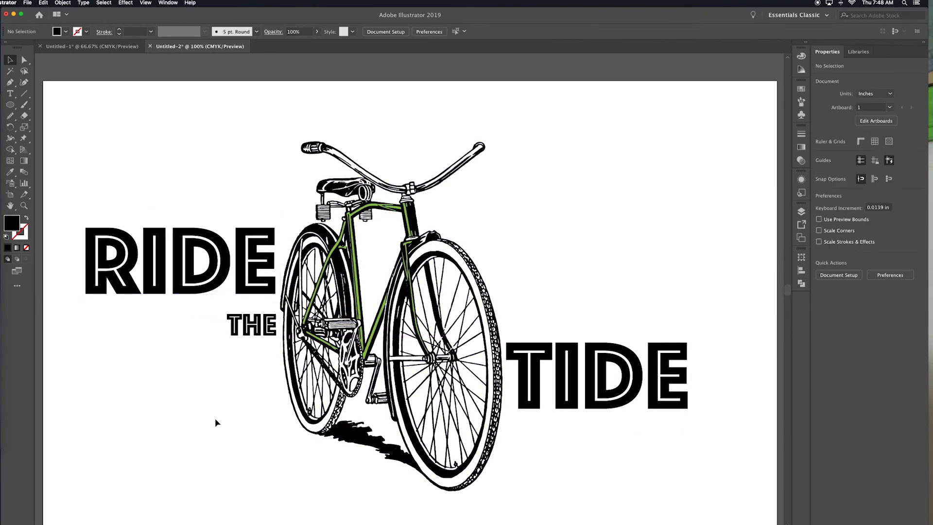
- Convert the words RIDE, THE and TIDE from live type to outlines
{"action": "left_click", "coordinate": [560, 363]}
{"action": "left_click", "coordinate": [250, 272], "text": "shift"}
{"action": "left_click", "coordinate": [255, 326], "text": "shift"}
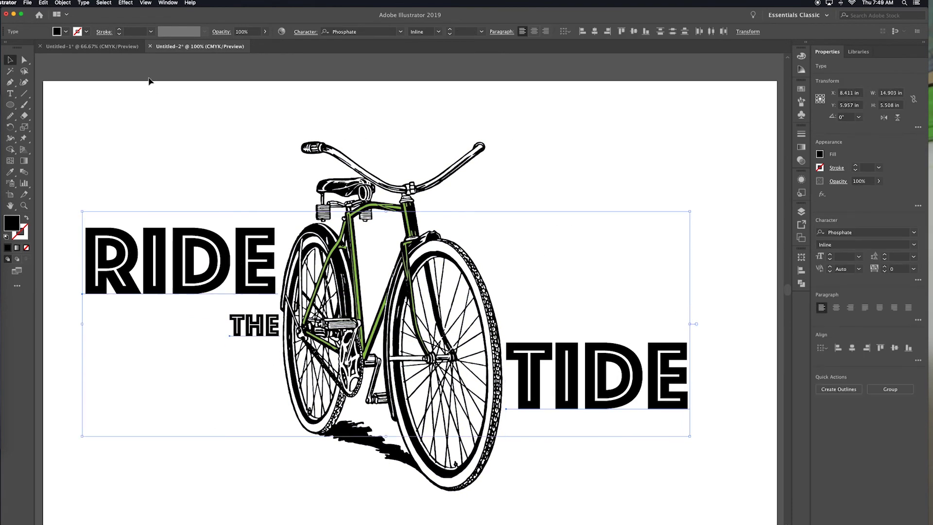
{"action": "left_click", "coordinate": [87, 3]}
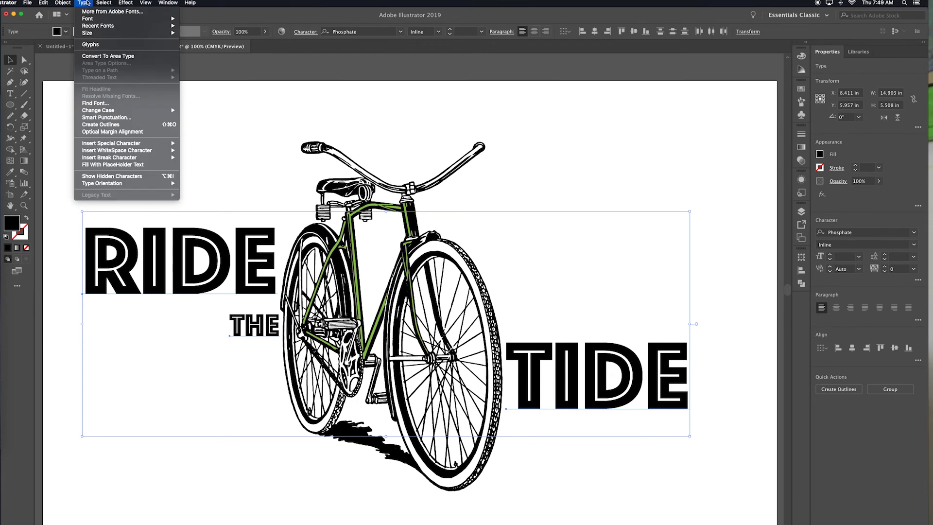
{"action": "left_click", "coordinate": [114, 125]}
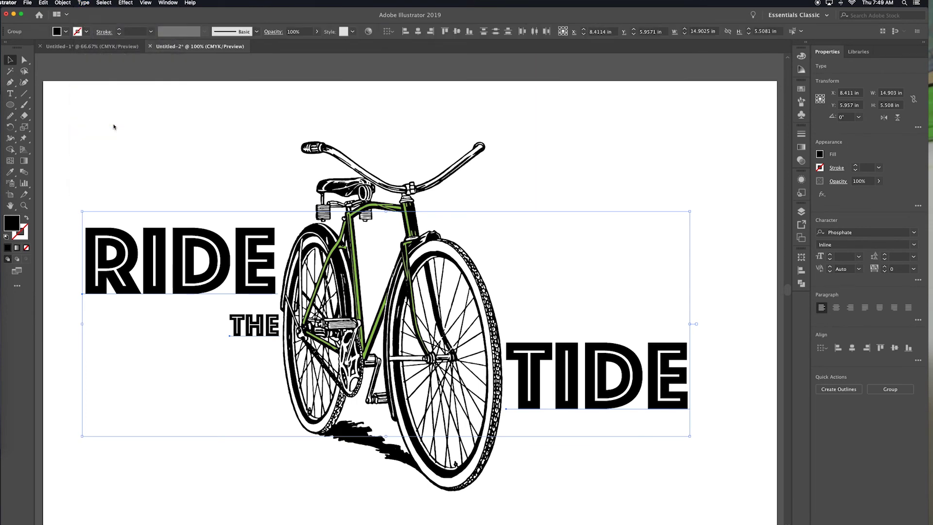
{"action": "left_click", "coordinate": [607, 306]}
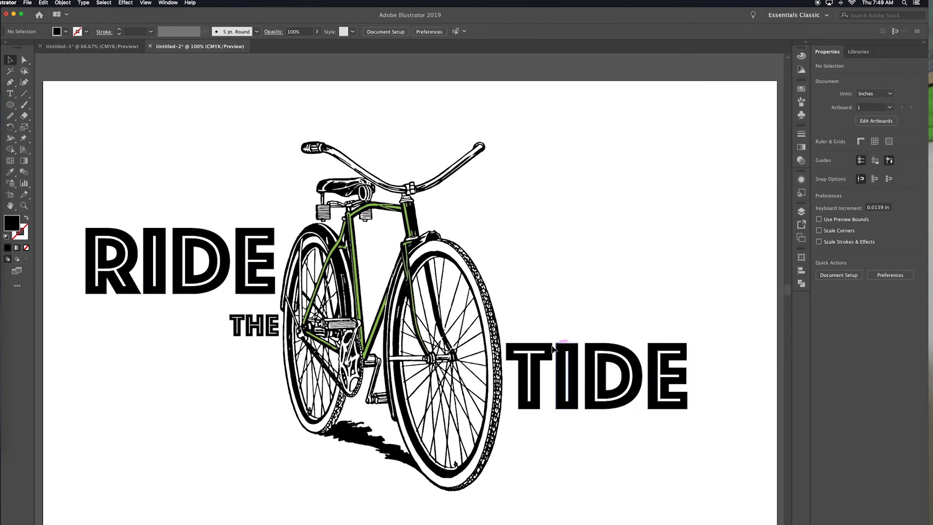
- Slightly round the corners of the outlined TIDE letters with their live corners
{"action": "left_click", "coordinate": [567, 375]}
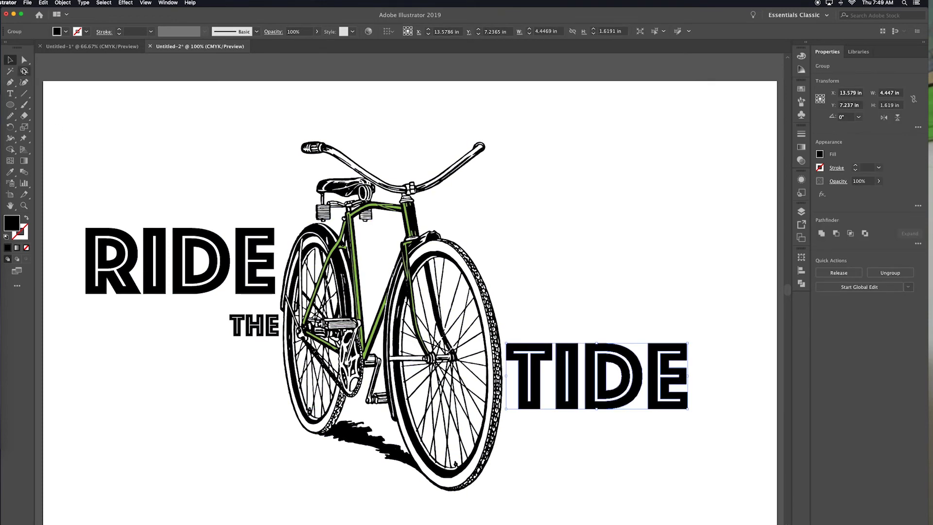
{"action": "left_click", "coordinate": [23, 61]}
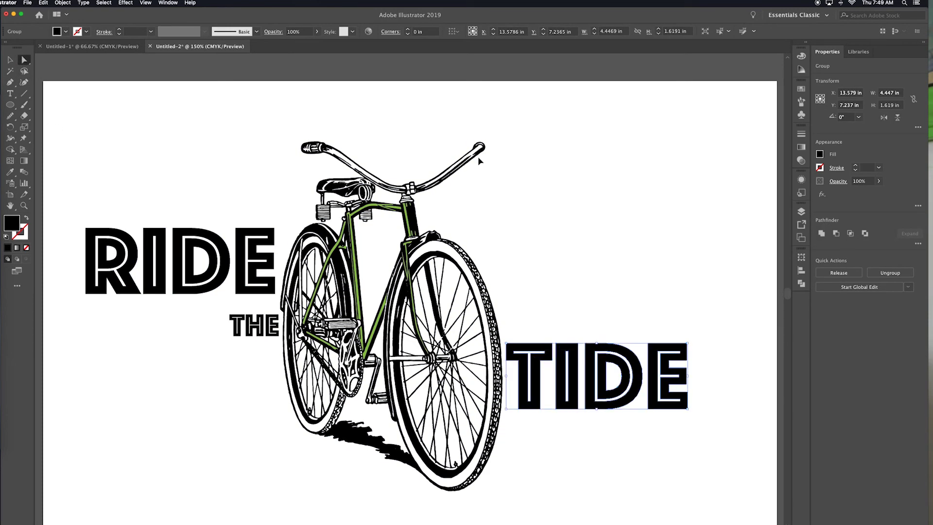
{"action": "key", "text": "super+equal"}
{"action": "key", "text": "super+equal"}
{"action": "key", "text": "super+equal"}
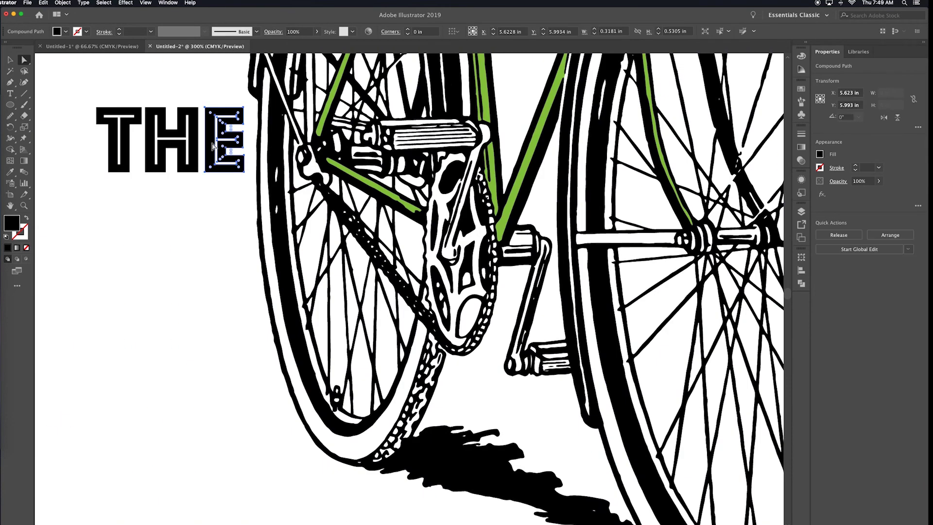
{"action": "left_click_drag", "start_coordinate": [80, 94], "coordinate": [252, 196]}
{"action": "left_click_drag", "start_coordinate": [108, 120], "coordinate": [108, 121]}
- Slightly round the corners of the outlined RIDE letters with their live corners and deselect the lettering
{"action": "scroll", "coordinate": [108, 121], "scroll_direction": "up", "scroll_amount": 6}
{"action": "scroll", "coordinate": [108, 120], "scroll_direction": "left", "scroll_amount": 9}
{"action": "left_click_drag", "start_coordinate": [83, 84], "coordinate": [698, 344]}
{"action": "left_click_drag", "start_coordinate": [675, 138], "coordinate": [663, 148]}
{"action": "left_click", "coordinate": [10, 60]}
{"action": "left_click", "coordinate": [367, 91]}
{"action": "scroll", "coordinate": [367, 92], "scroll_direction": "right", "scroll_amount": 8}
{"action": "key", "text": "super+minus"}
{"action": "key", "text": "super+minus"}
{"action": "key", "text": "super+minus"}
{"action": "key", "text": "super+minus"}
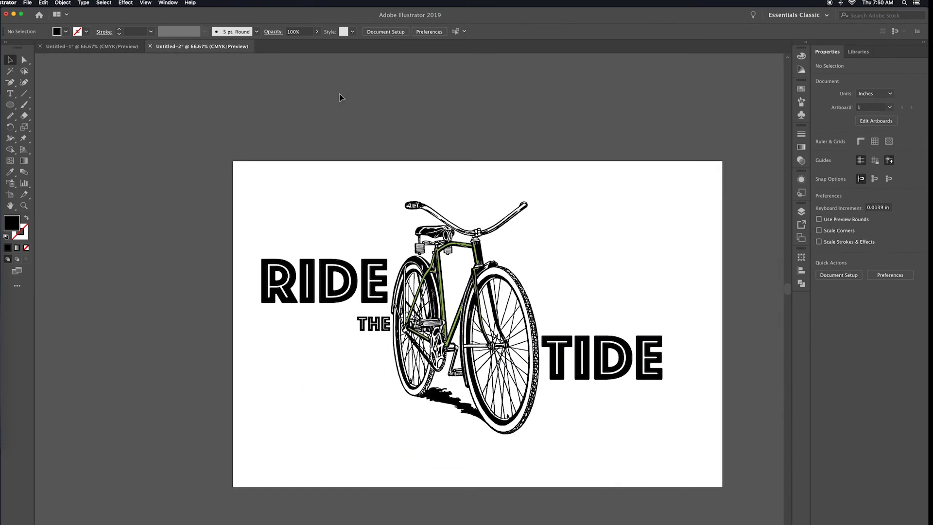
- Apply the Trim pathfinder to the whole bicycle and lettering artwork, then check its grouping and leave it deselected
{"action": "key", "text": "super+equal"}
{"action": "scroll", "coordinate": [384, 121], "scroll_direction": "right", "scroll_amount": 3}
{"action": "key", "text": "super+minus"}
{"action": "left_click", "coordinate": [482, 342]}
{"action": "left_click", "coordinate": [503, 293]}
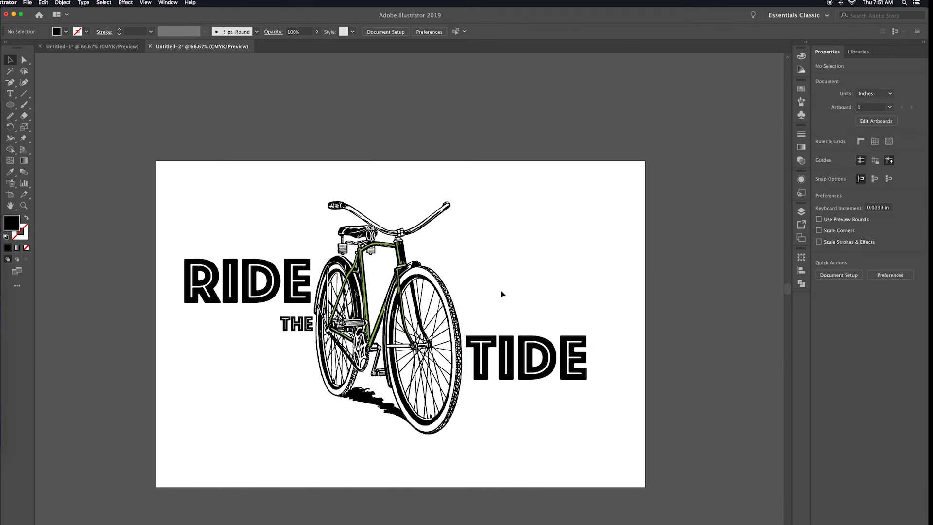
{"action": "left_click_drag", "start_coordinate": [164, 177], "coordinate": [599, 451]}
{"action": "left_click", "coordinate": [918, 284]}
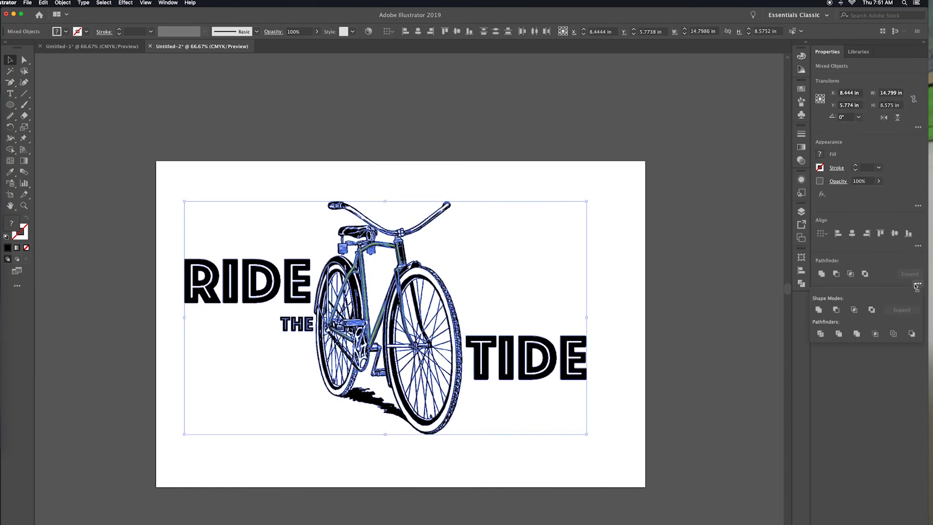
{"action": "left_click", "coordinate": [838, 334]}
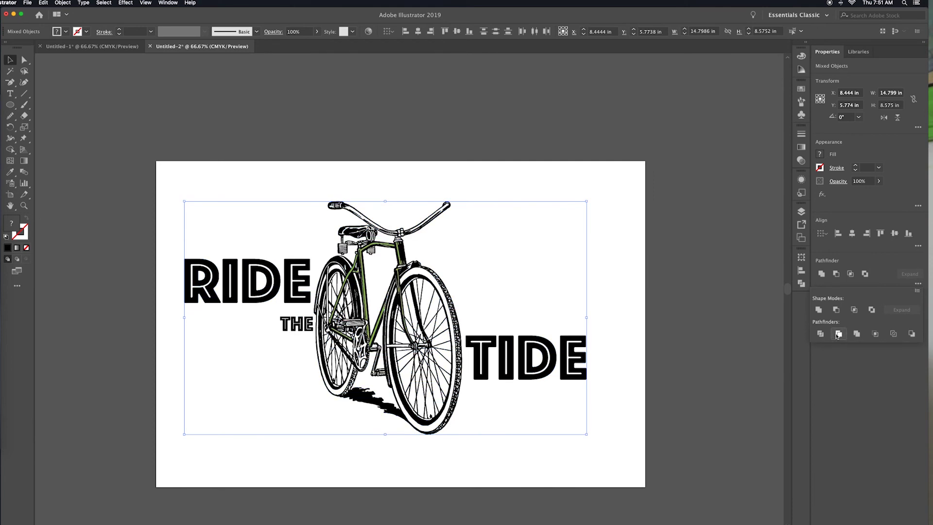
{"action": "left_click", "coordinate": [505, 251]}
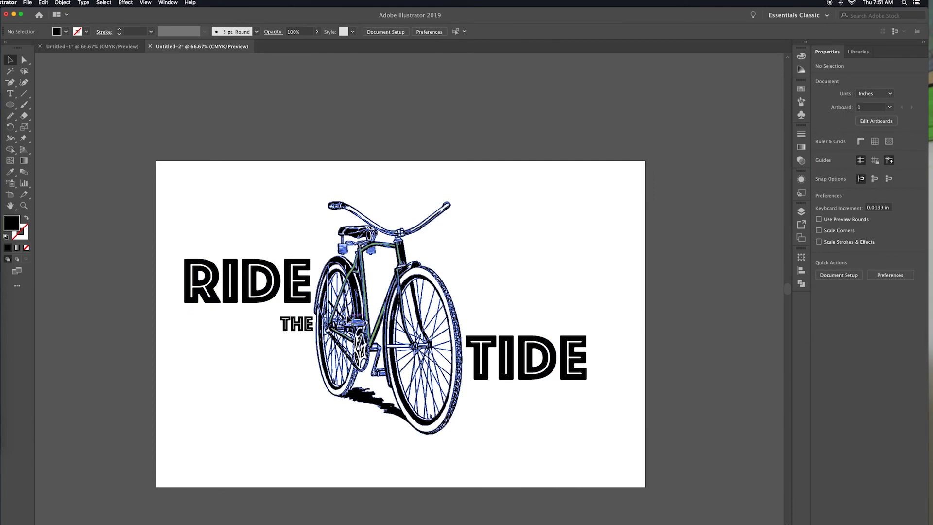
{"action": "left_click", "coordinate": [230, 269]}
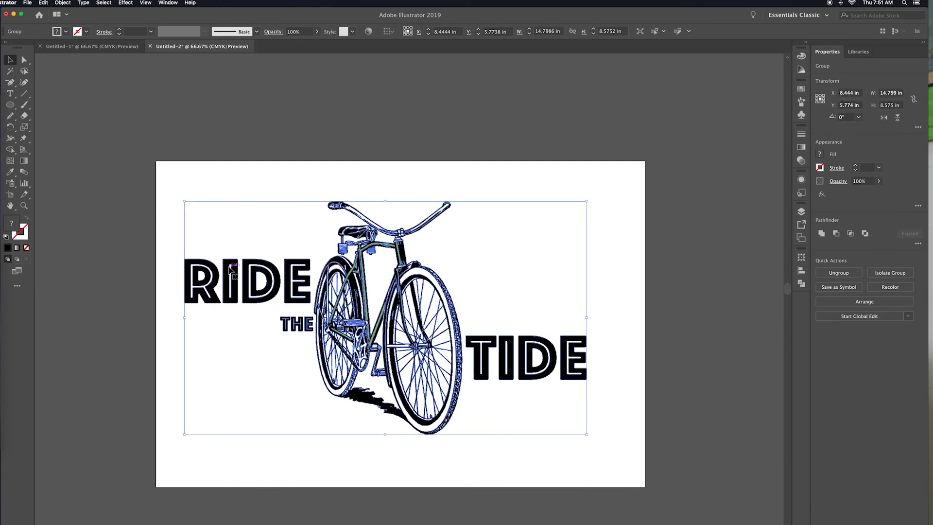
{"action": "left_click", "coordinate": [245, 243]}
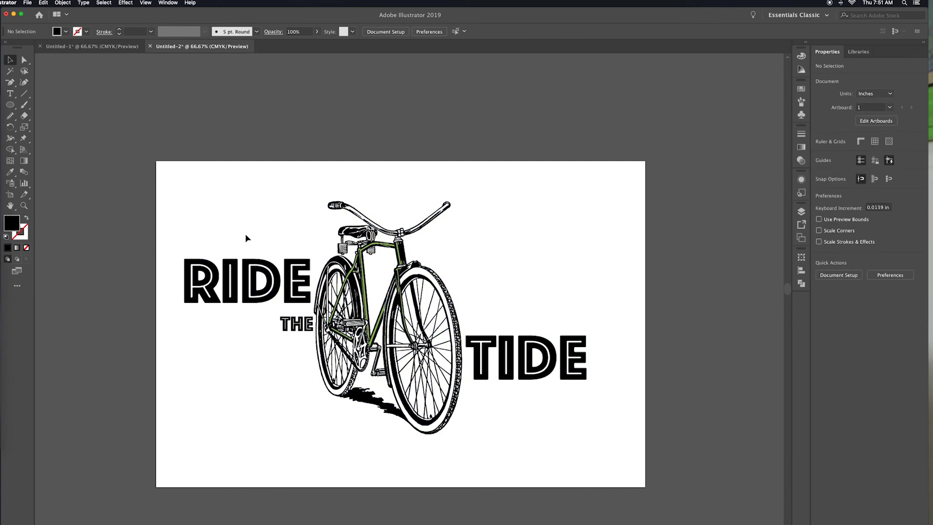